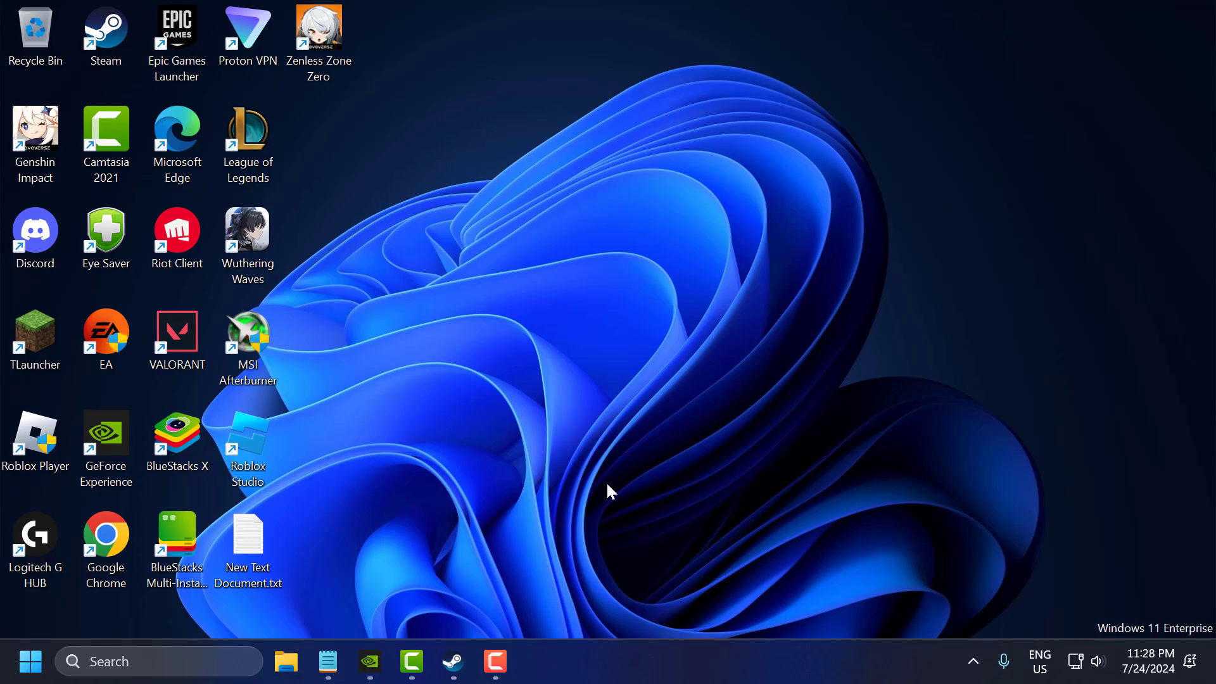
# Check GeForce Experience's Drivers page for updates and confirm the latest Game Ready driver is installed
pyautogui.click(370, 661)
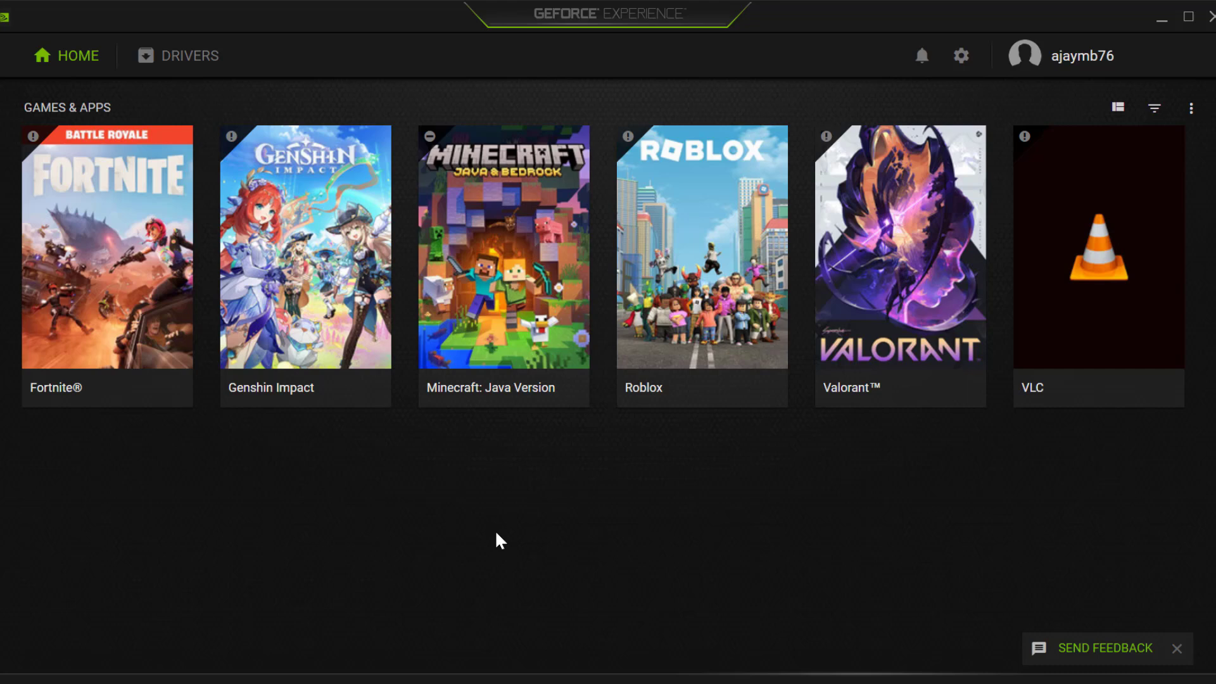
pyautogui.click(193, 55)
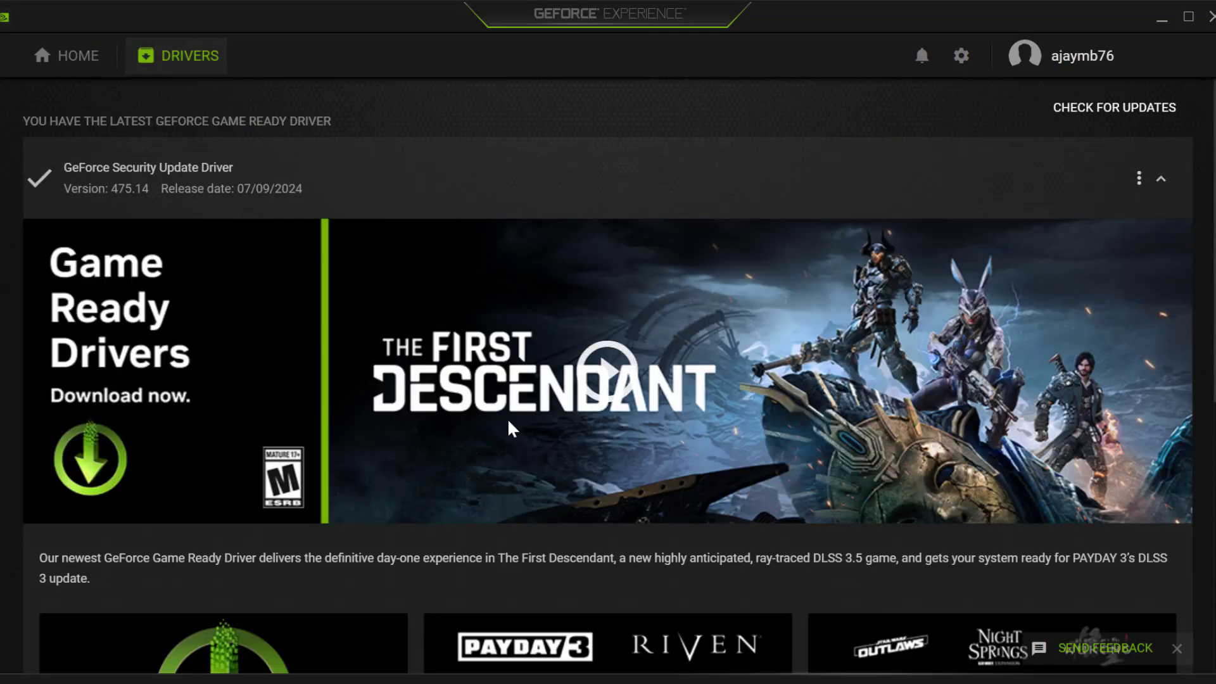
pyautogui.click(1112, 113)
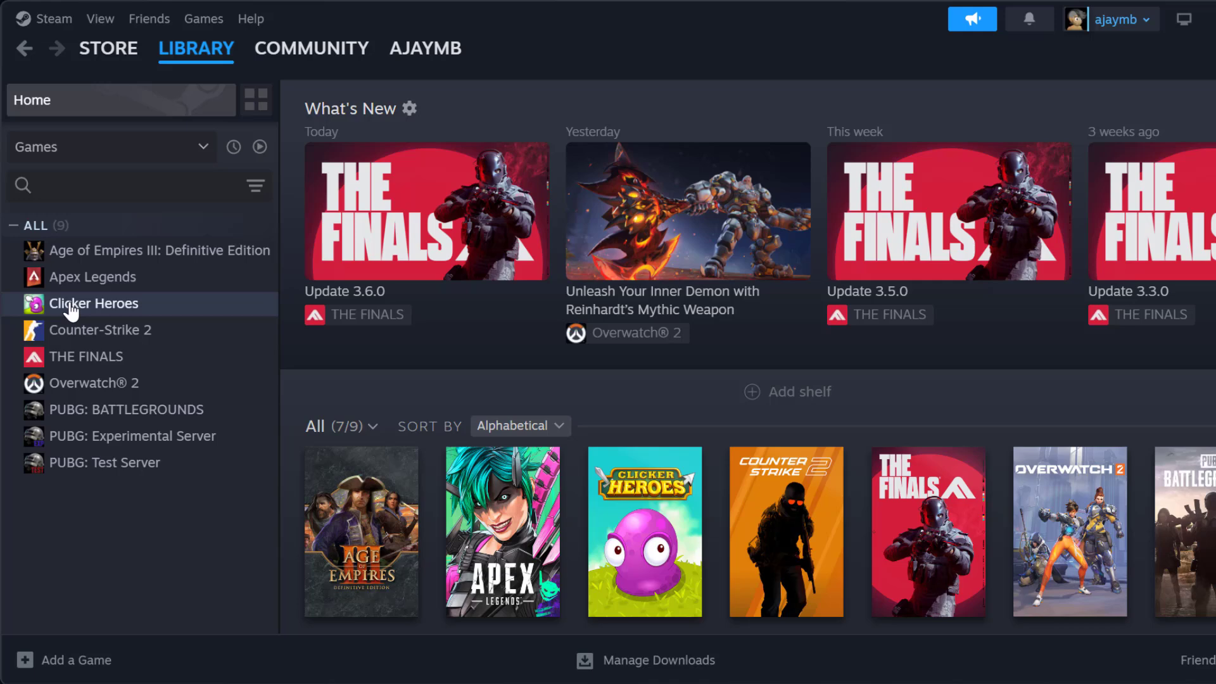
# Verify Clicker Heroes' installed files from its Properties so all 440 files validate, then close Properties
pyautogui.rightClick(87, 305)
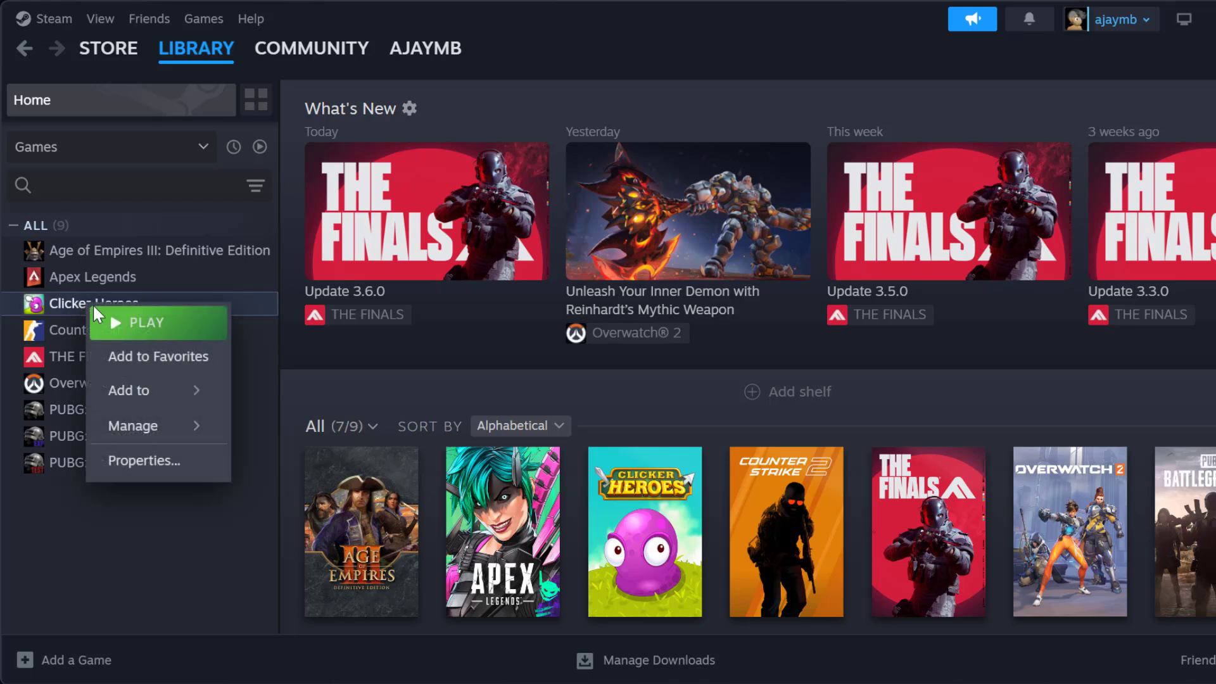
pyautogui.click(180, 472)
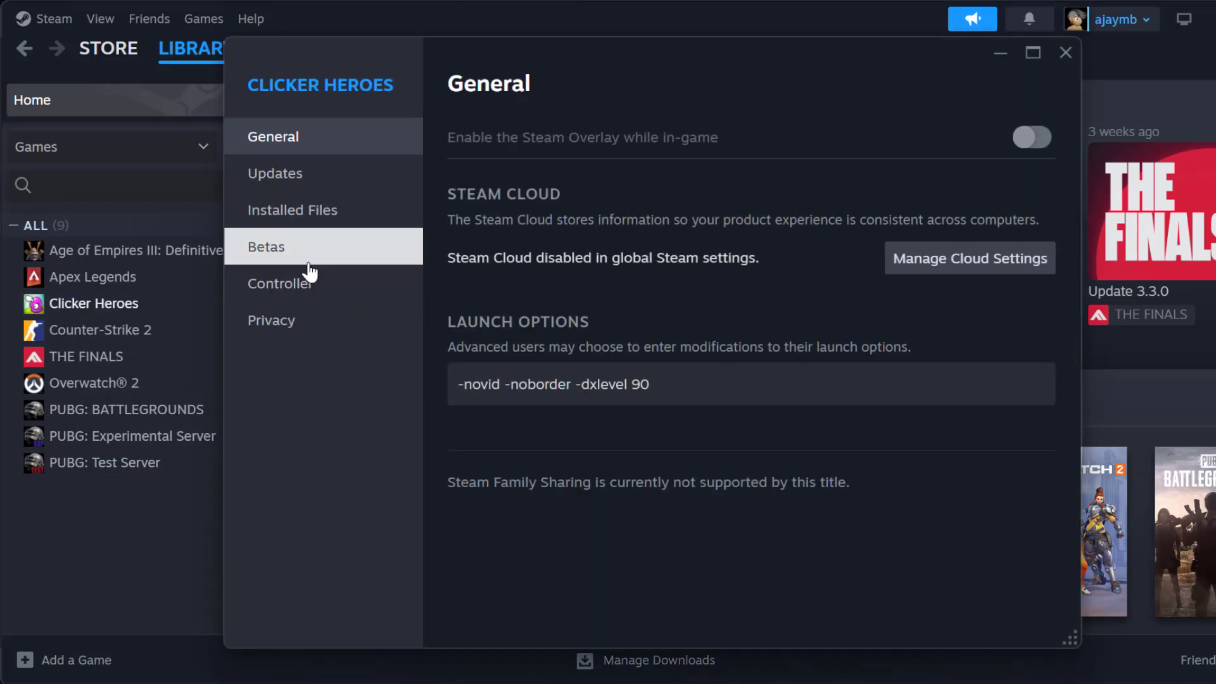
pyautogui.click(304, 215)
pyautogui.click(910, 292)
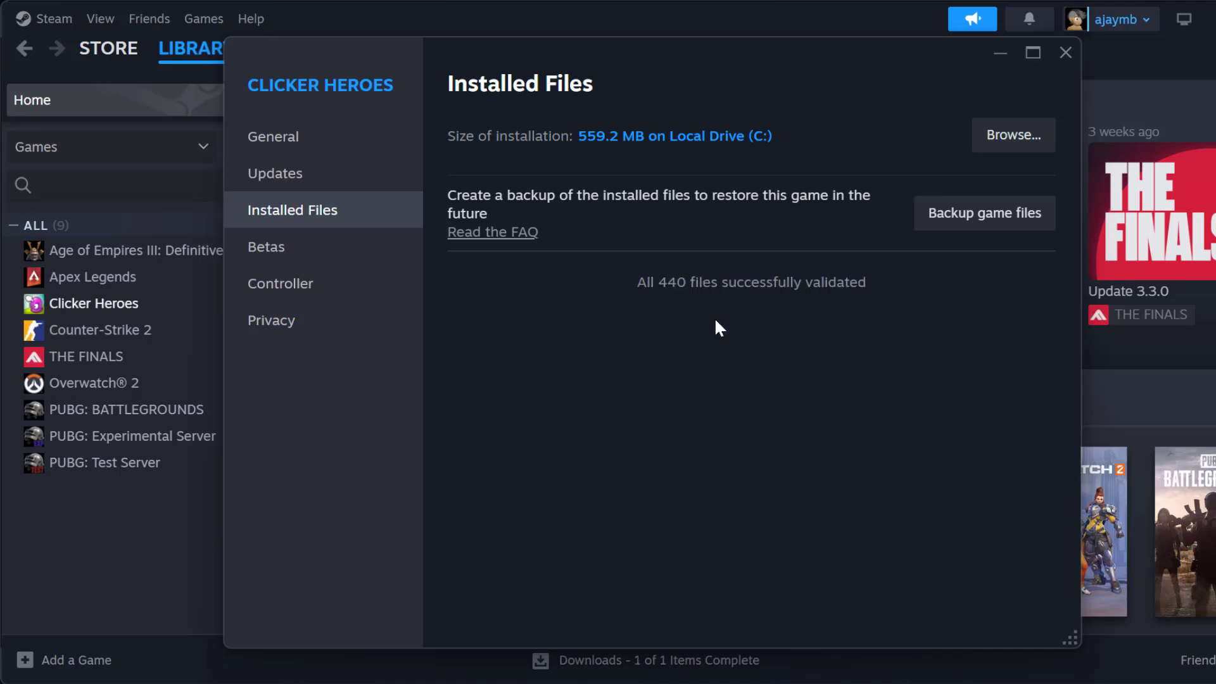
pyautogui.click(1066, 56)
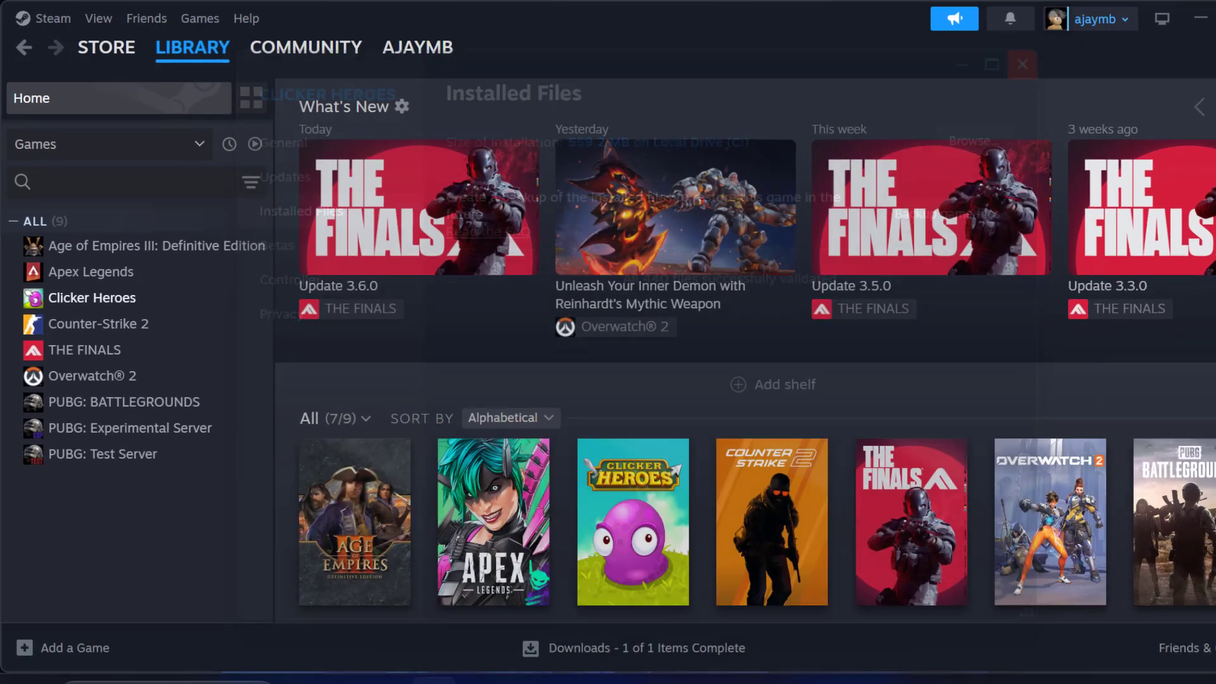
# Restart Steam from the tray and open Clicker Heroes' Properties from the Library
pyautogui.click(1207, 7)
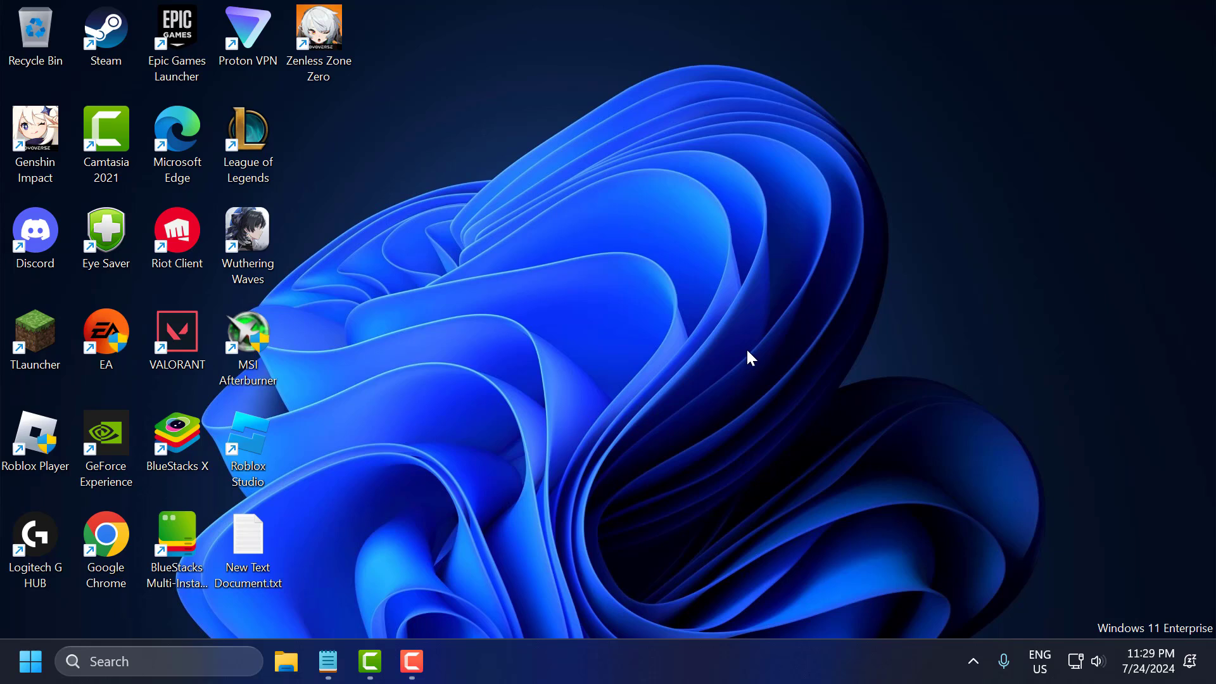
pyautogui.click(974, 662)
pyautogui.click(971, 609)
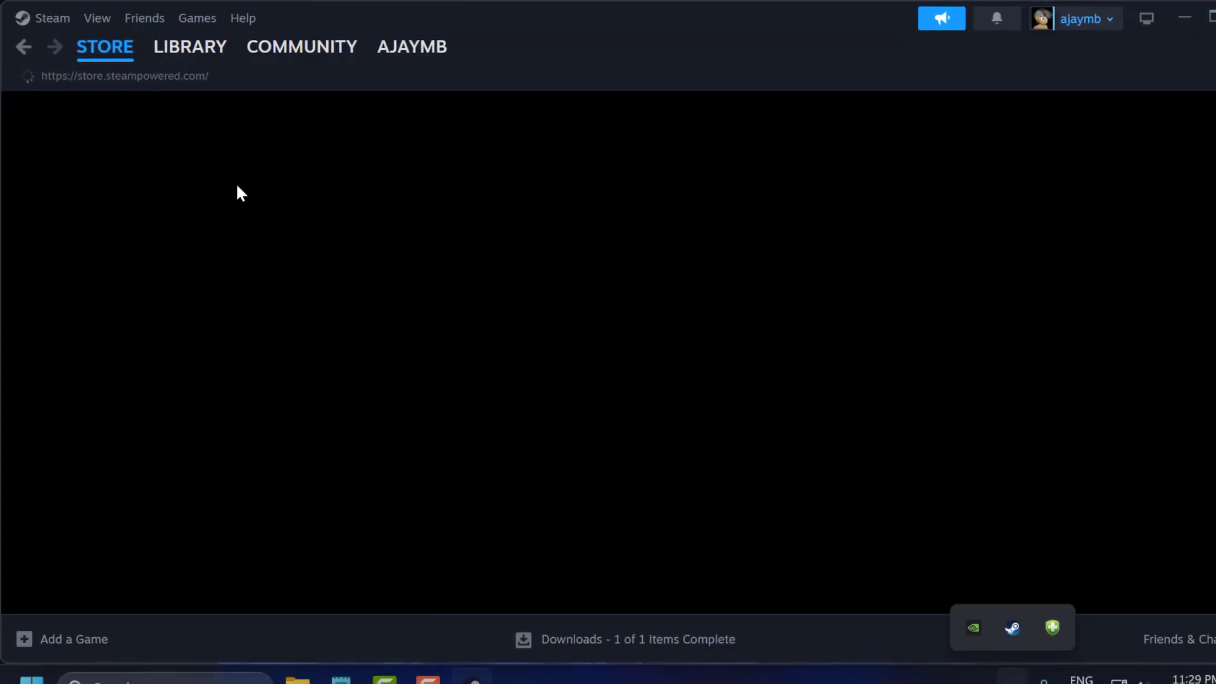
pyautogui.click(196, 51)
pyautogui.rightClick(100, 301)
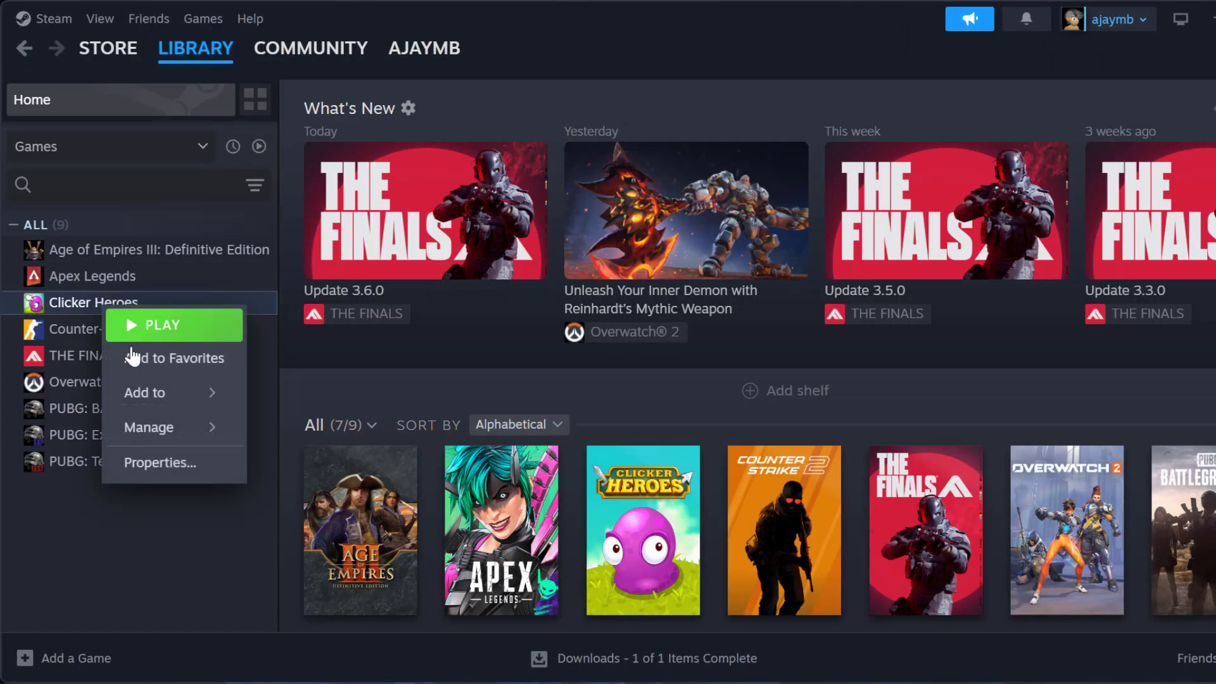
pyautogui.click(161, 466)
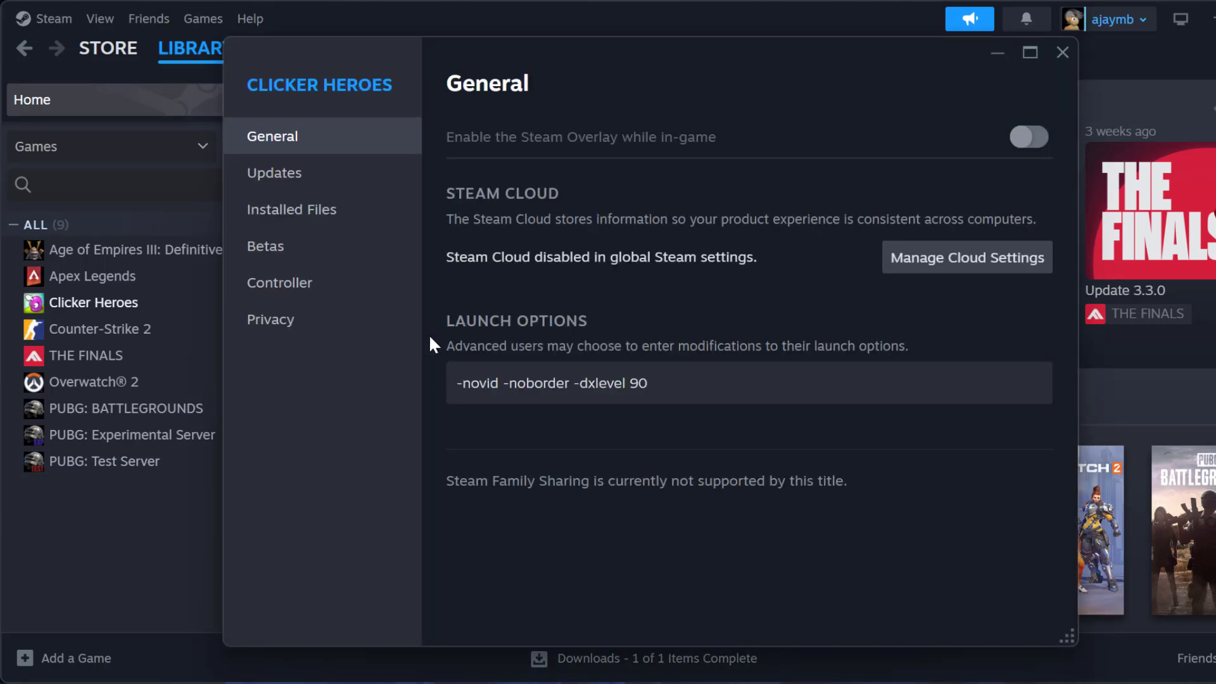
# Replace the launch options with '-d3d11 -fullscreen' copied from the notes, then close Steam
pyautogui.hotkey('alt', 'Tab')
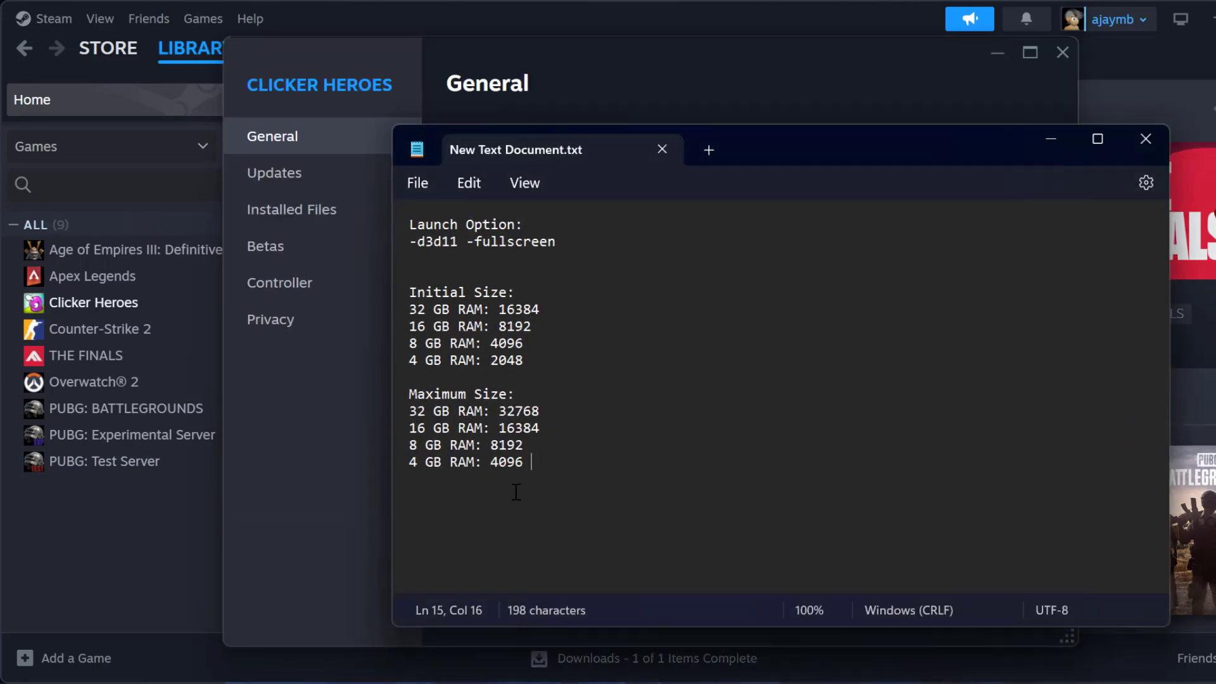
pyautogui.tripleClick(542, 245)
pyautogui.hotkey('ctrl', 'c')
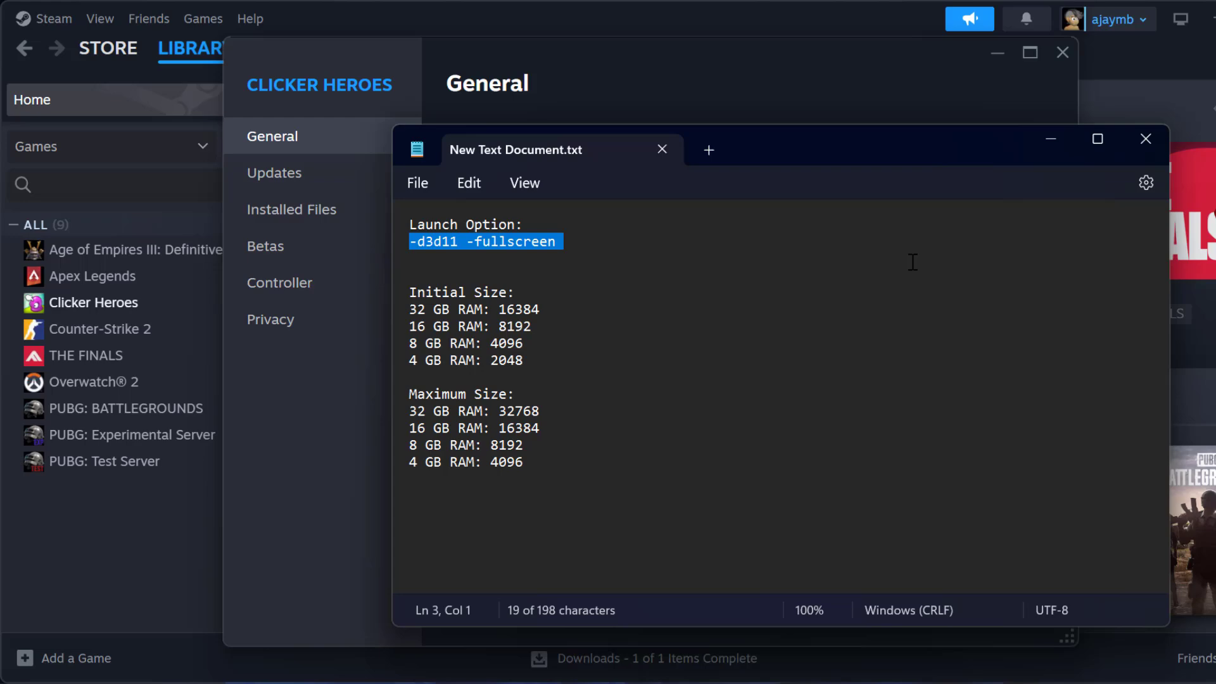
pyautogui.click(1051, 139)
pyautogui.tripleClick(676, 393)
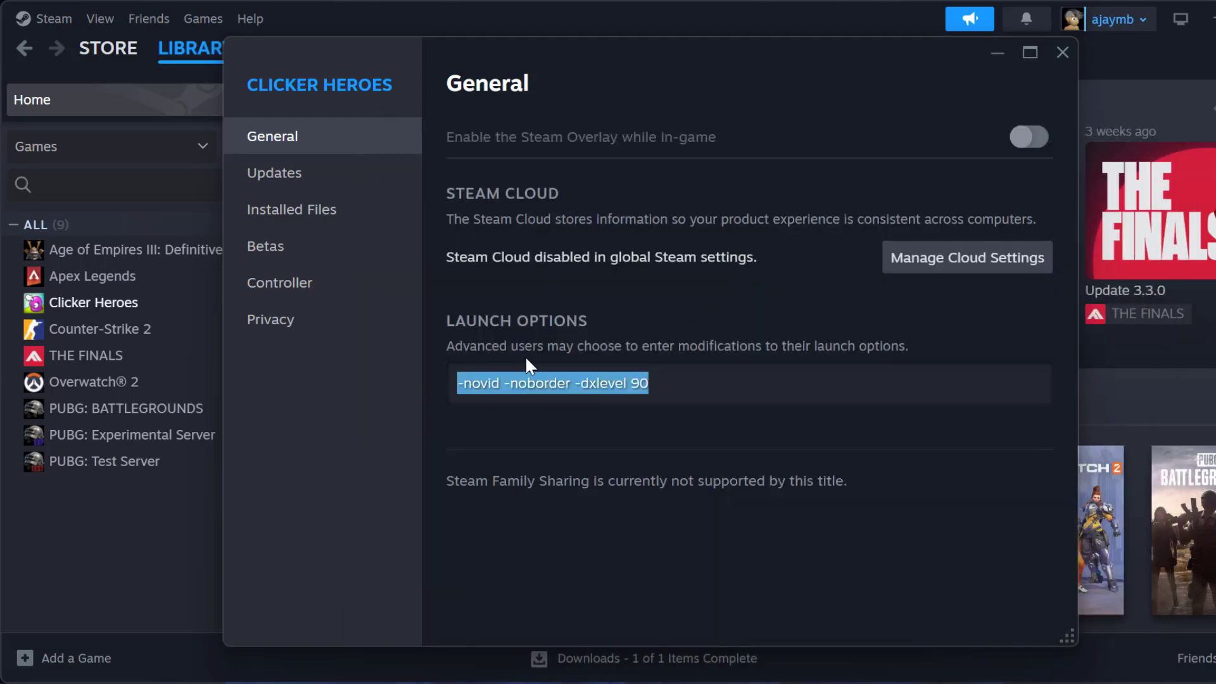
pyautogui.hotkey('ctrl', 'v')
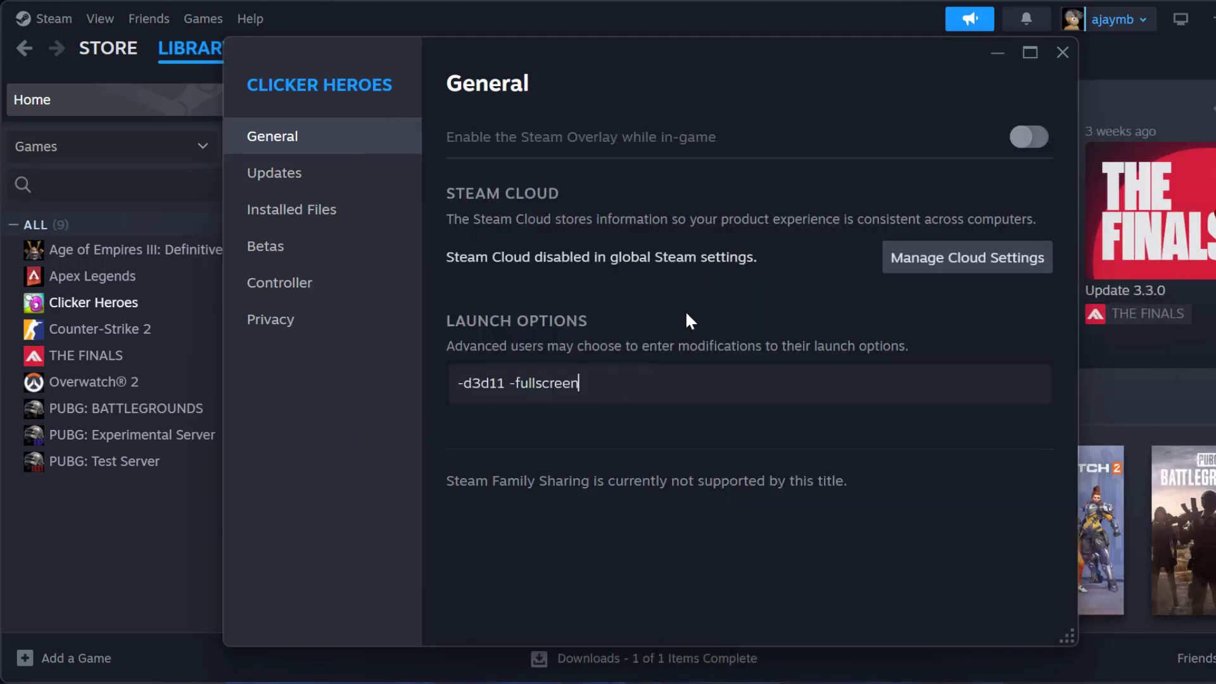
pyautogui.click(1058, 56)
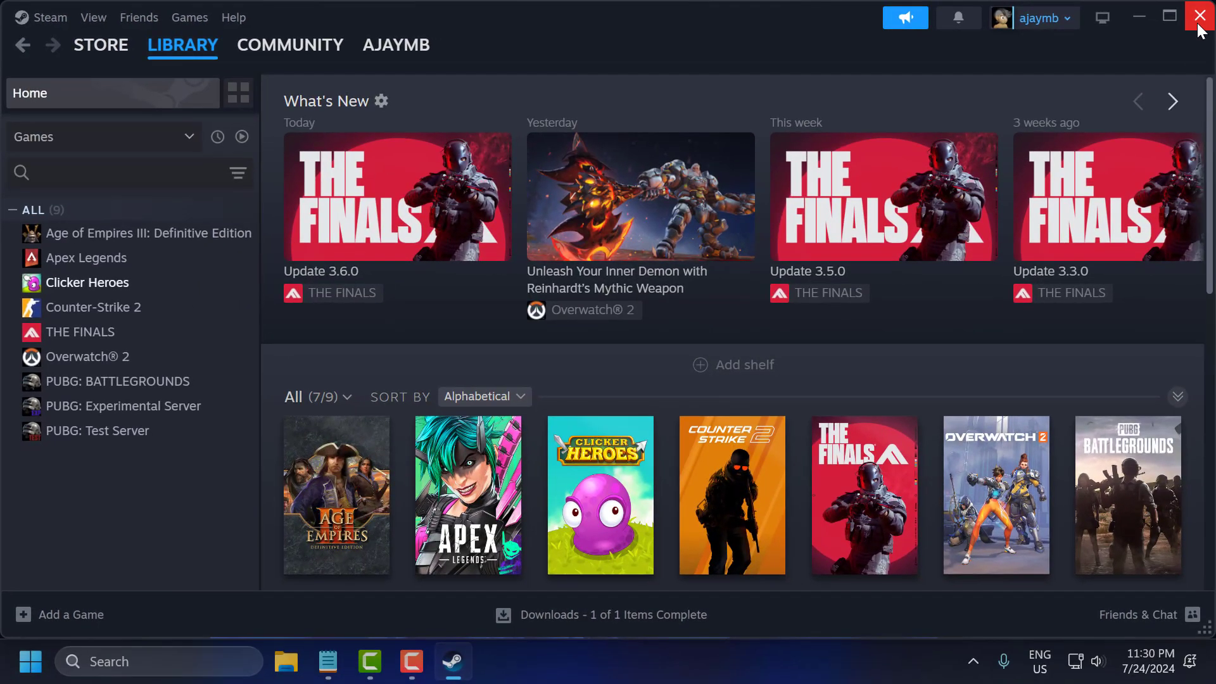
pyautogui.click(1202, 9)
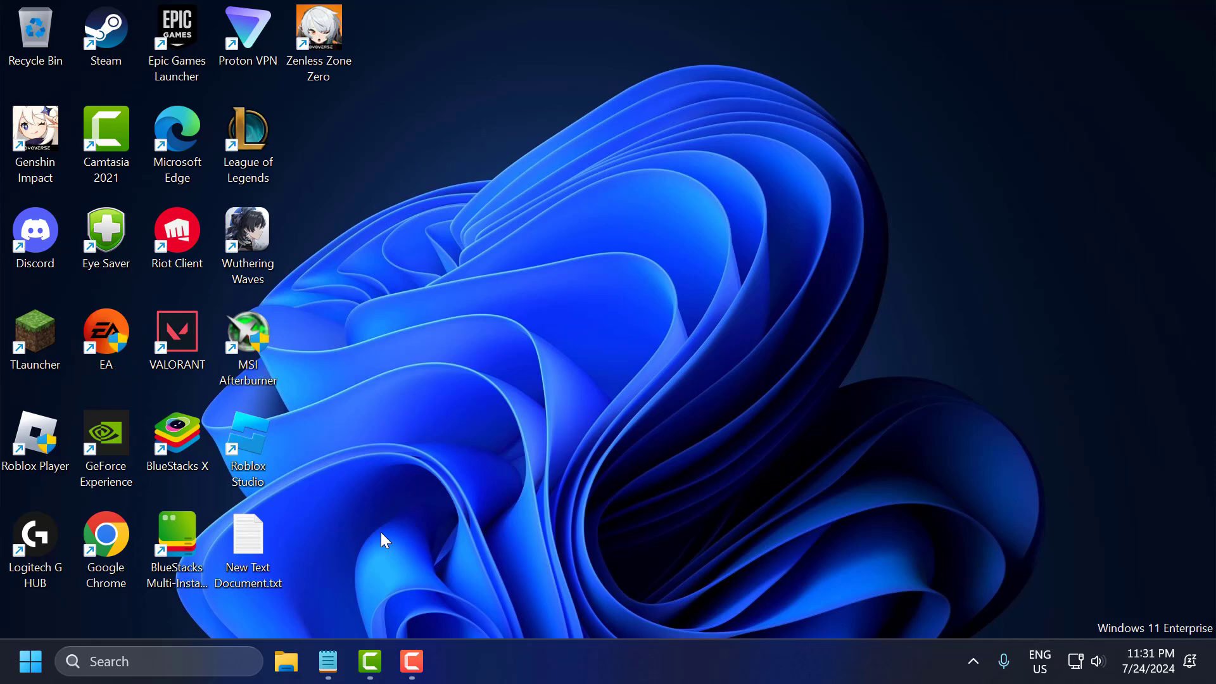
# Search 'ch' to reach Windows Update and run a check, confirming the PC is up to date
pyautogui.click(195, 662)
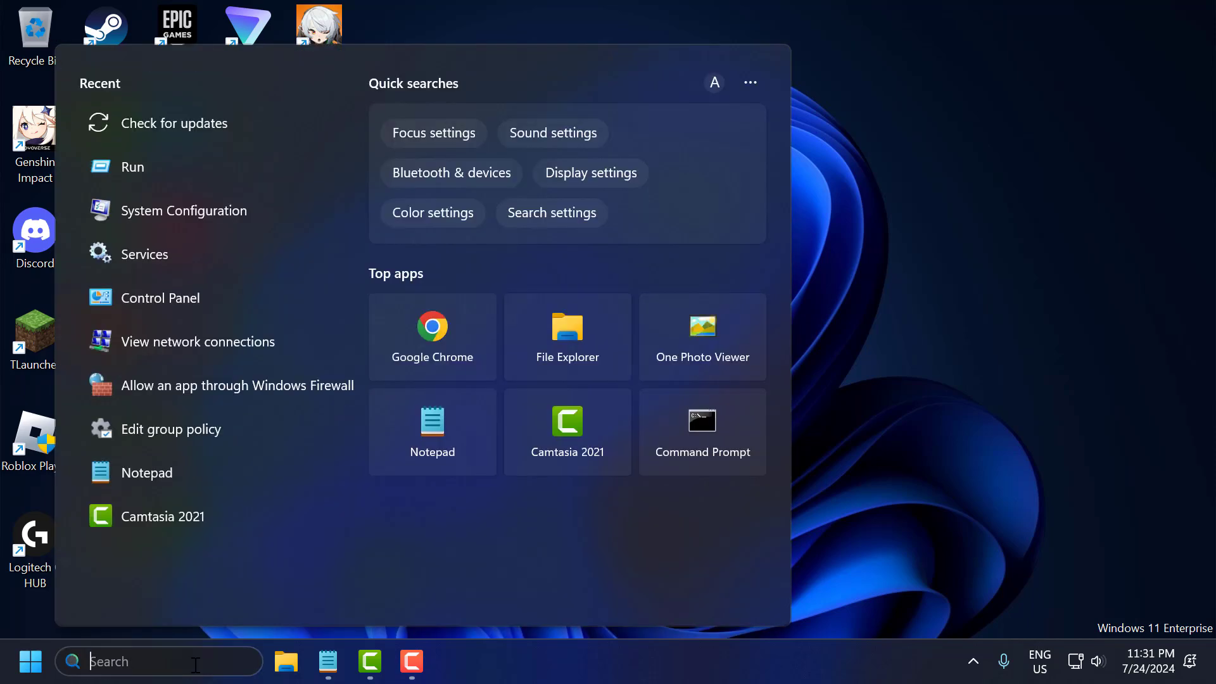
pyautogui.write('check for updates')
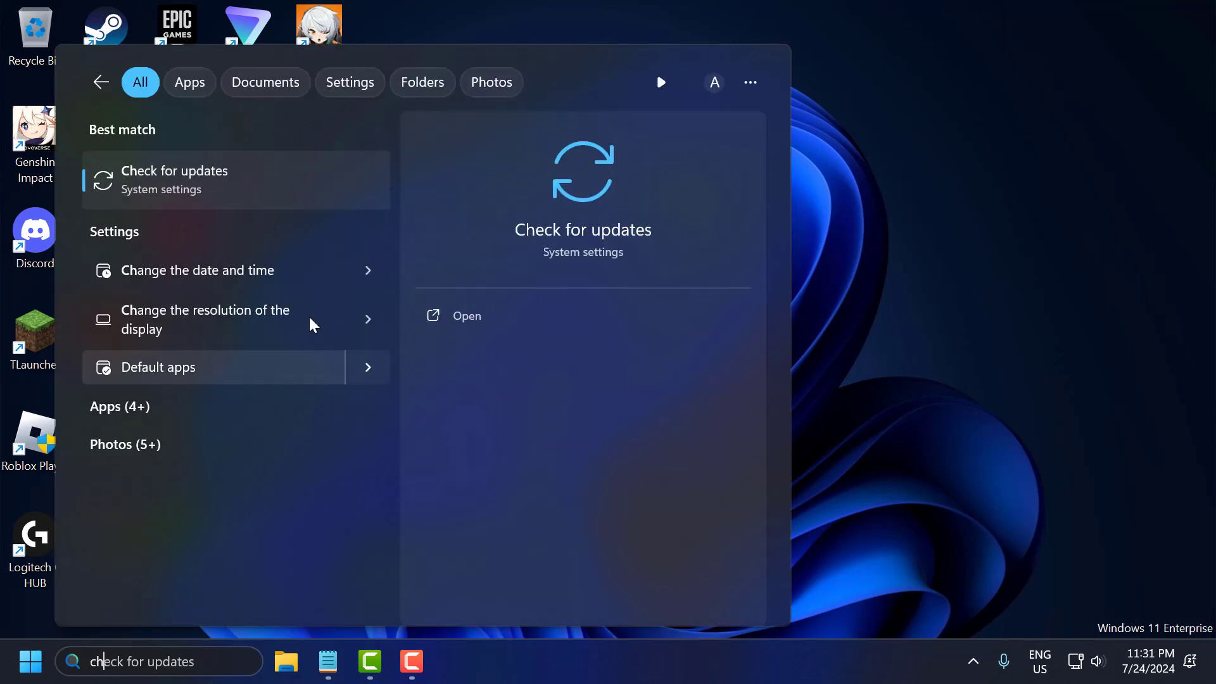
pyautogui.click(261, 195)
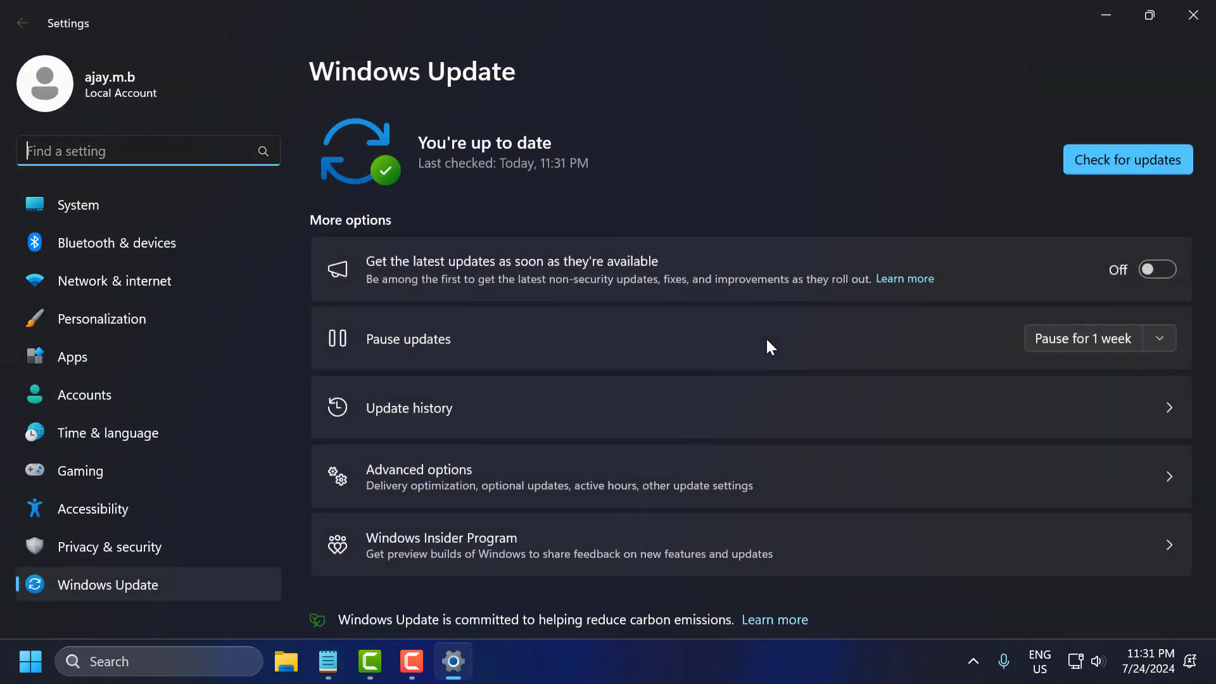
pyautogui.click(1083, 168)
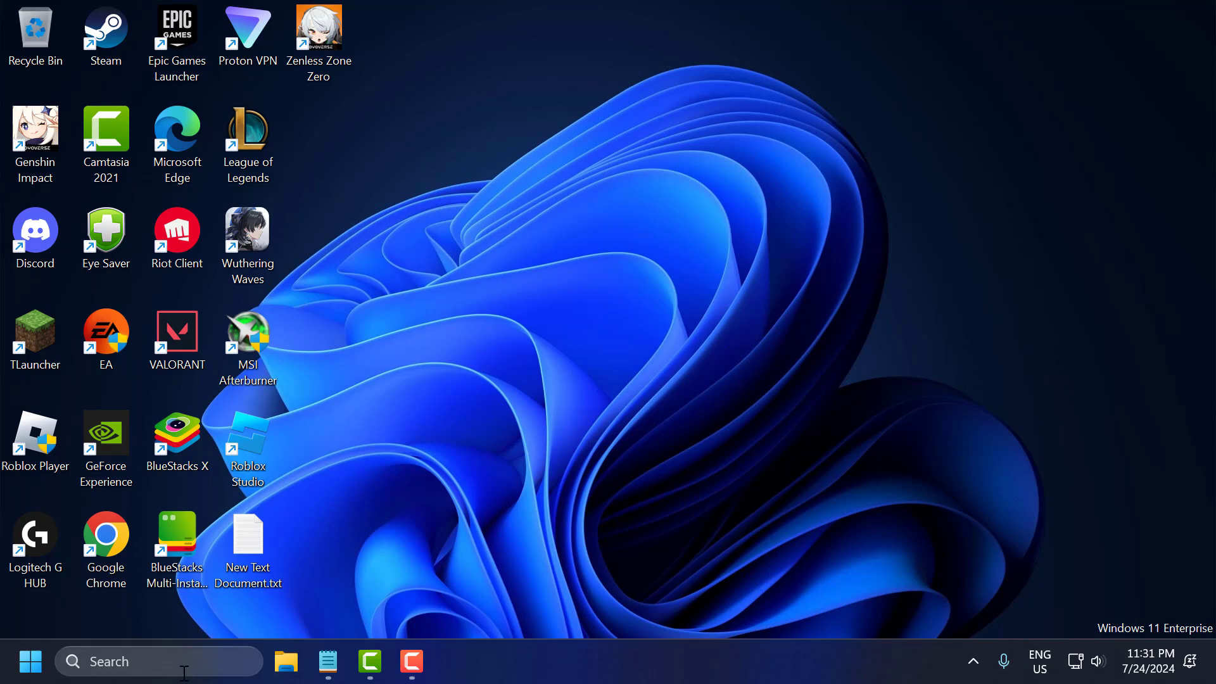
# Find 'control Panel' through Windows search and go to its System and Security page
pyautogui.click(209, 662)
pyautogui.write('control Panel')
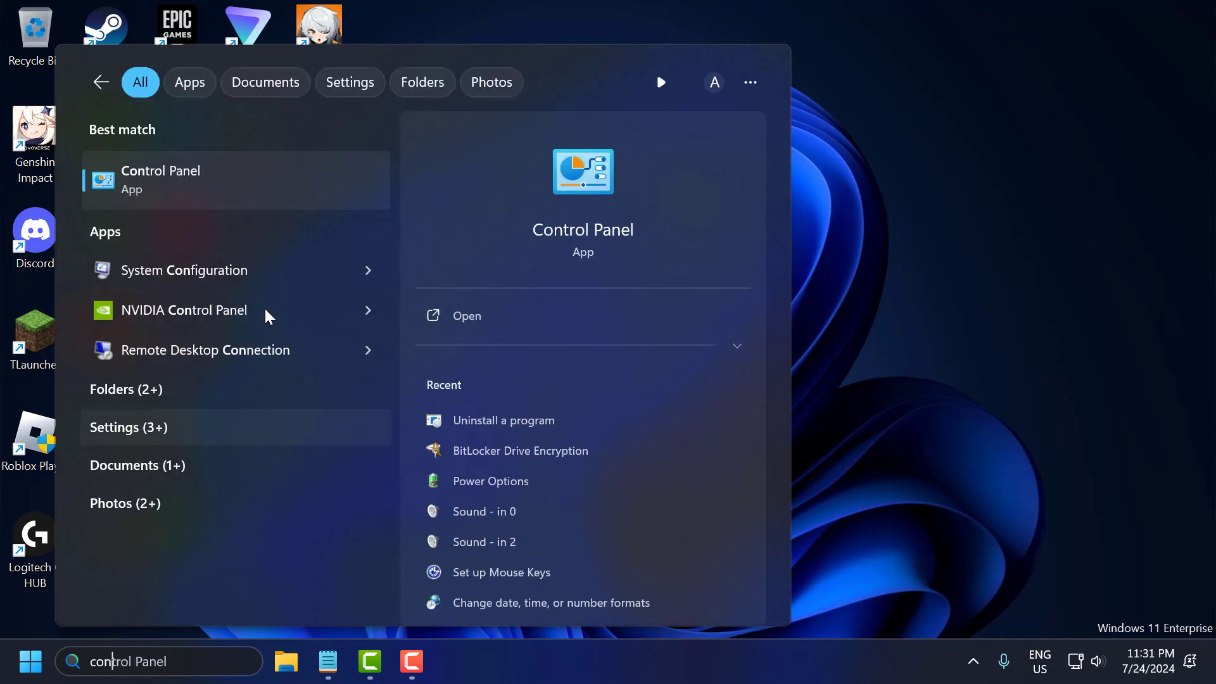
pyautogui.click(239, 207)
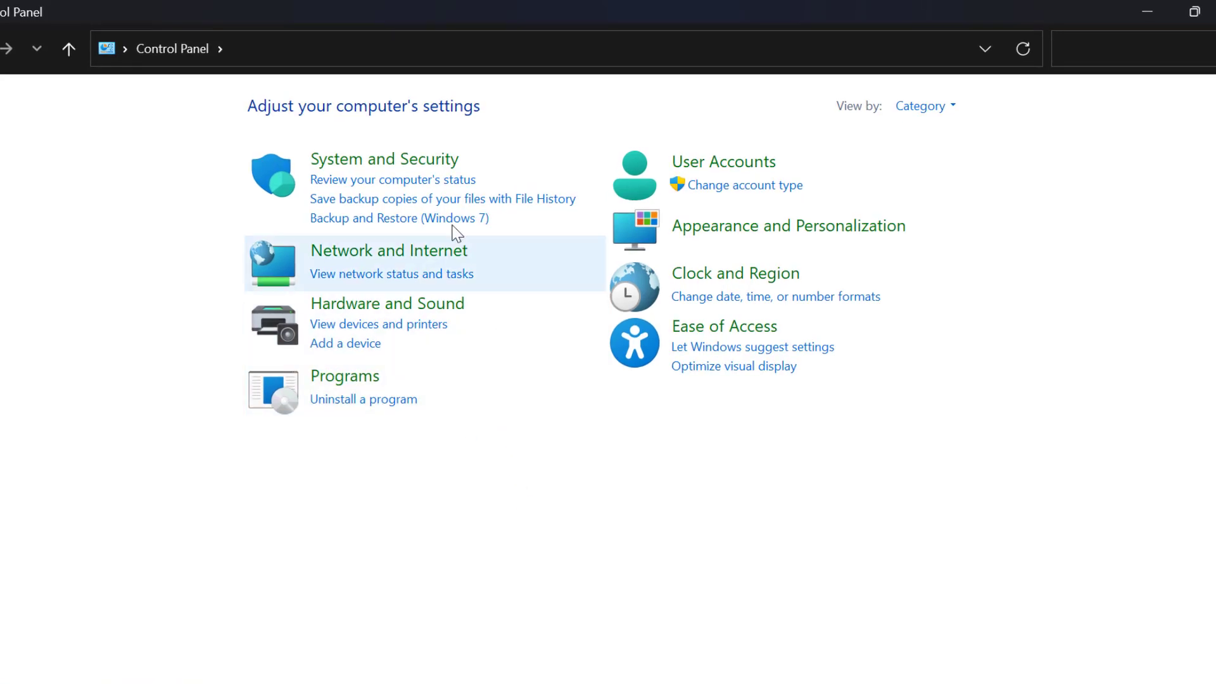
pyautogui.click(377, 167)
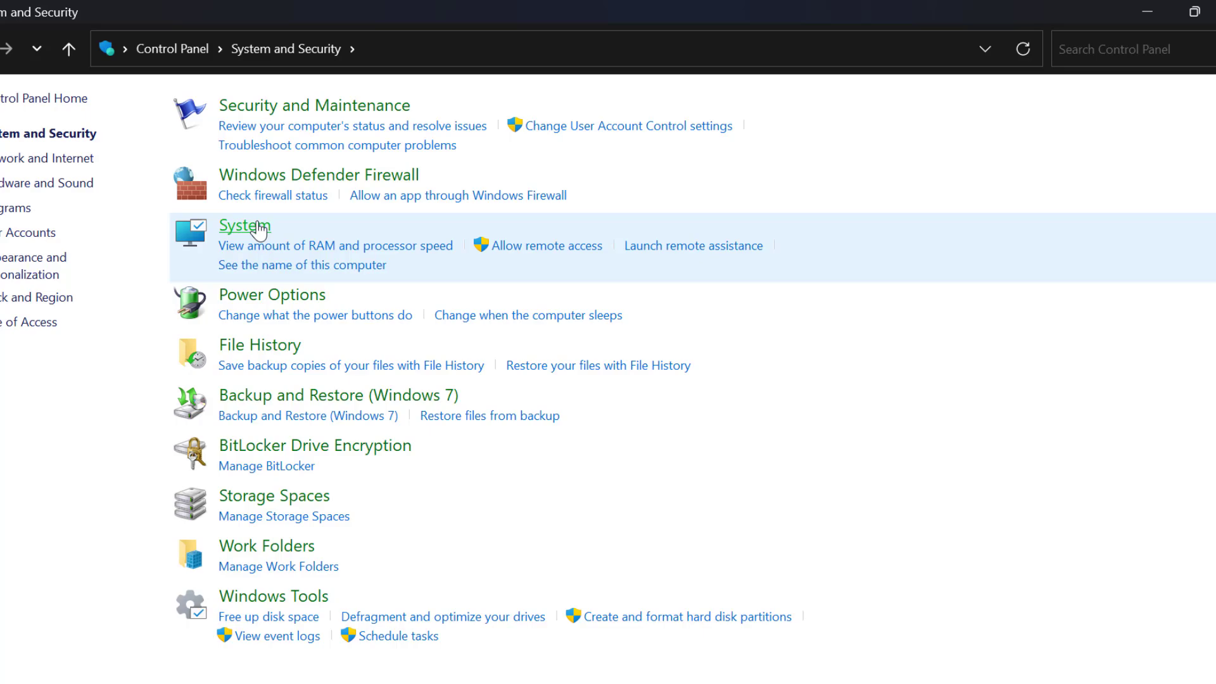
# Reach the Virtual Memory dialog via About, Advanced system settings and Performance Options' Advanced tab
pyautogui.click(257, 226)
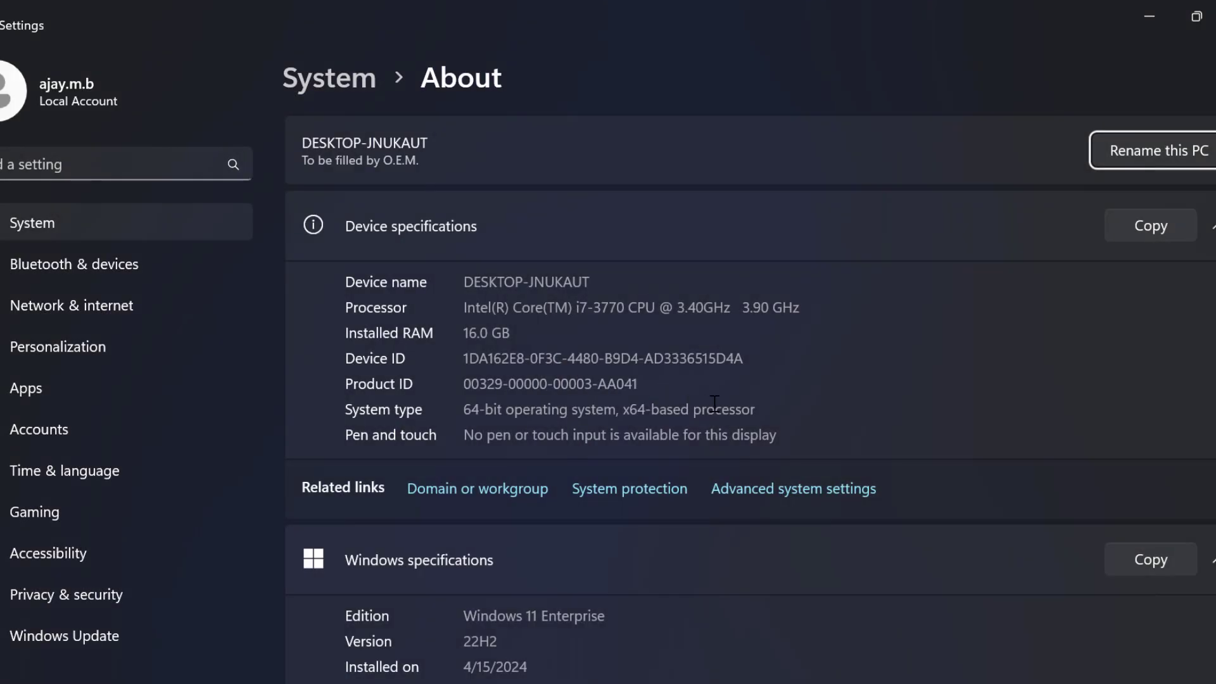
pyautogui.click(814, 495)
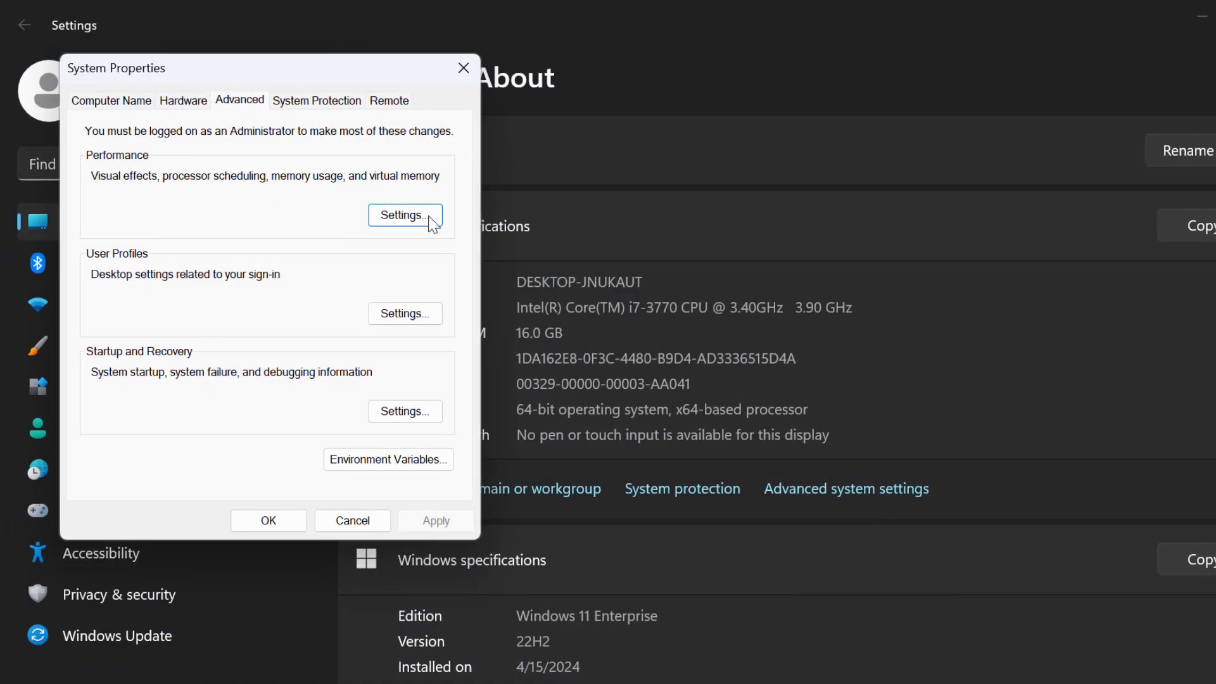
pyautogui.click(432, 218)
pyautogui.click(197, 63)
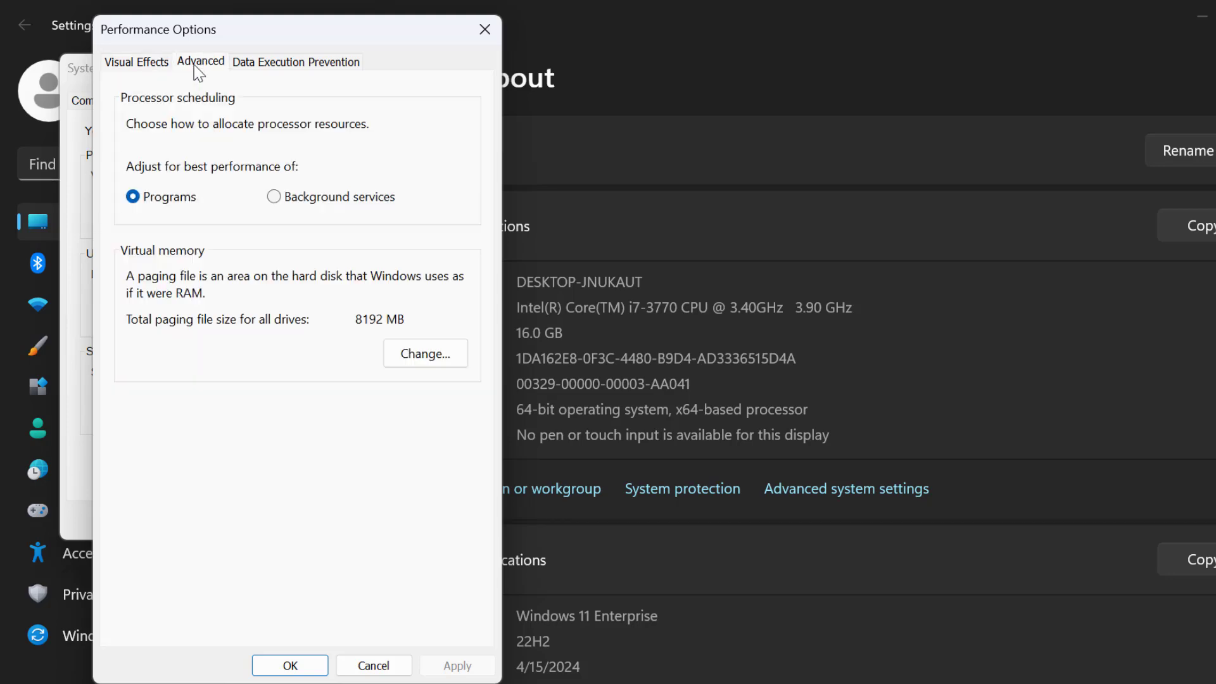
pyautogui.click(431, 362)
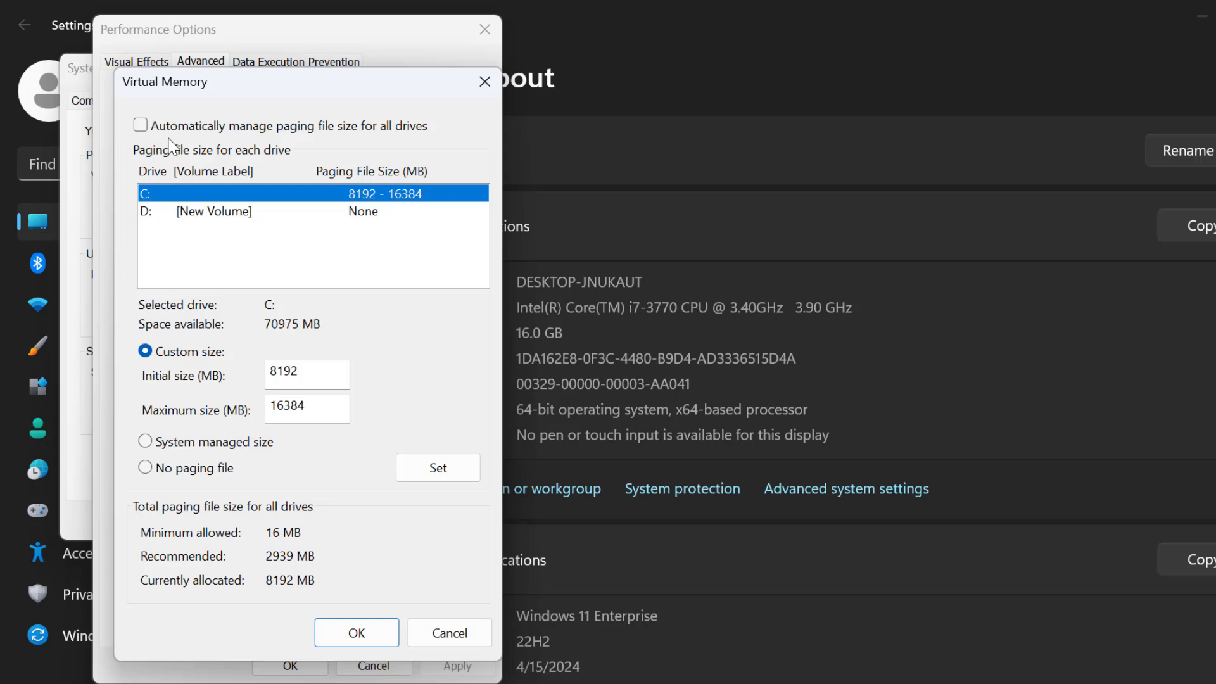
# Turn off automatic paging file management and set drive C to Custom size
pyautogui.click(145, 127)
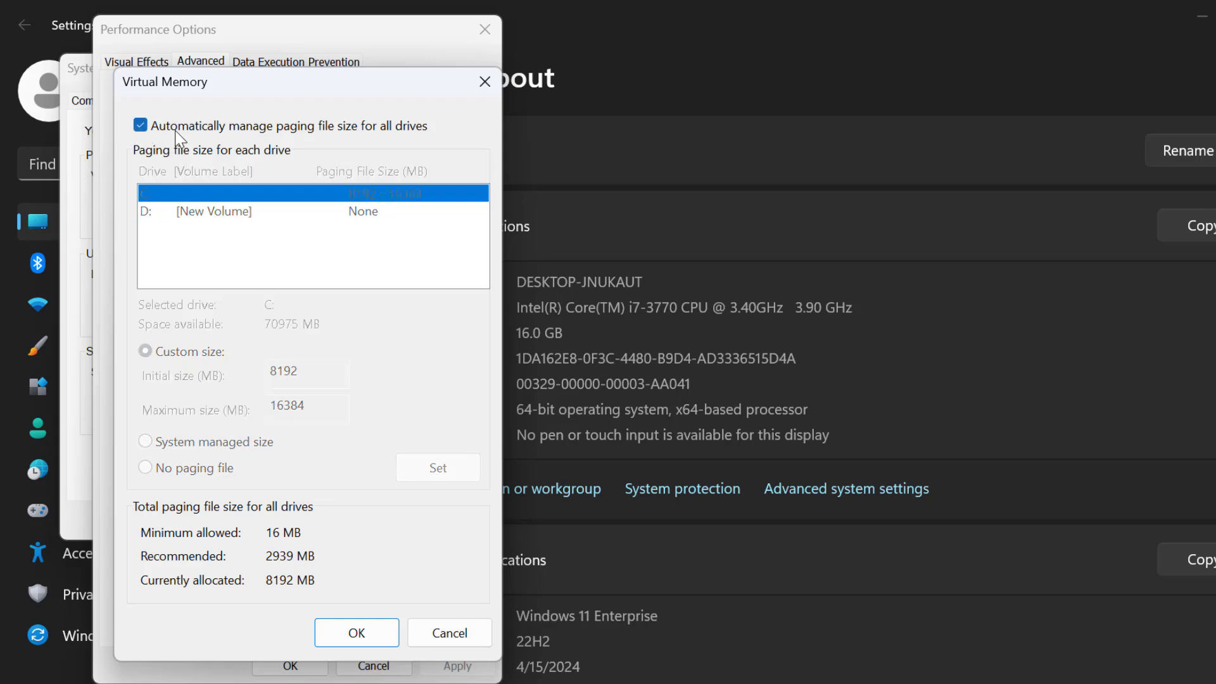
pyautogui.click(140, 126)
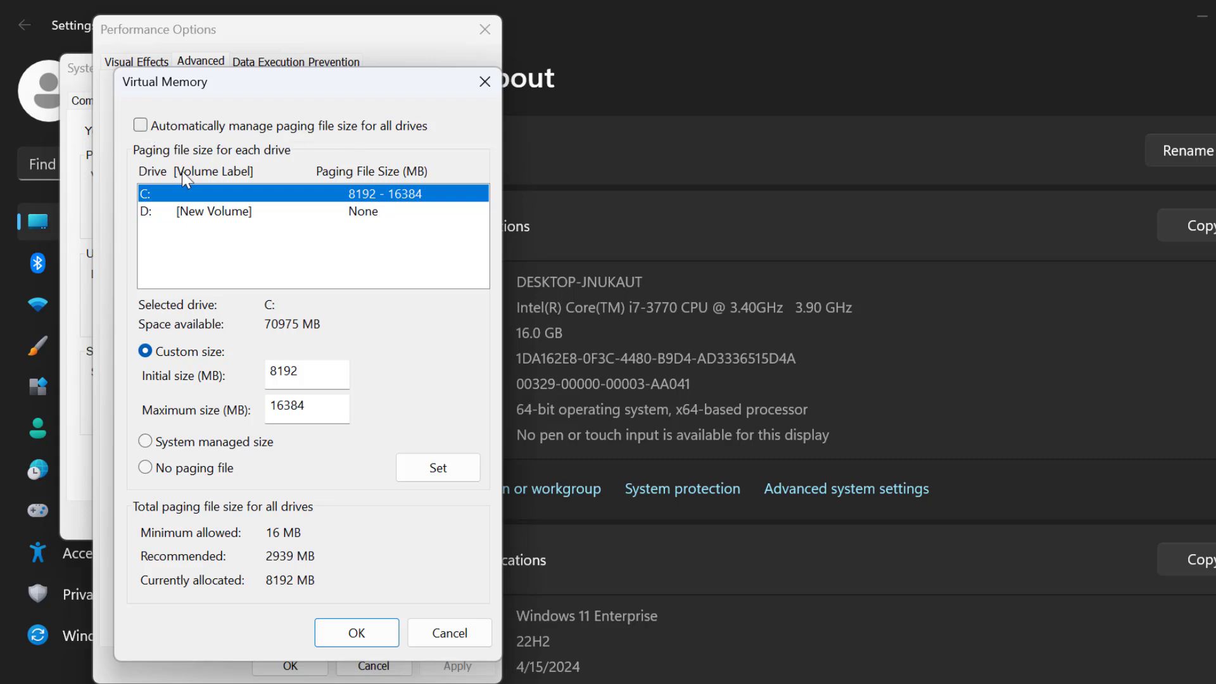
pyautogui.click(210, 213)
pyautogui.click(205, 196)
pyautogui.click(158, 439)
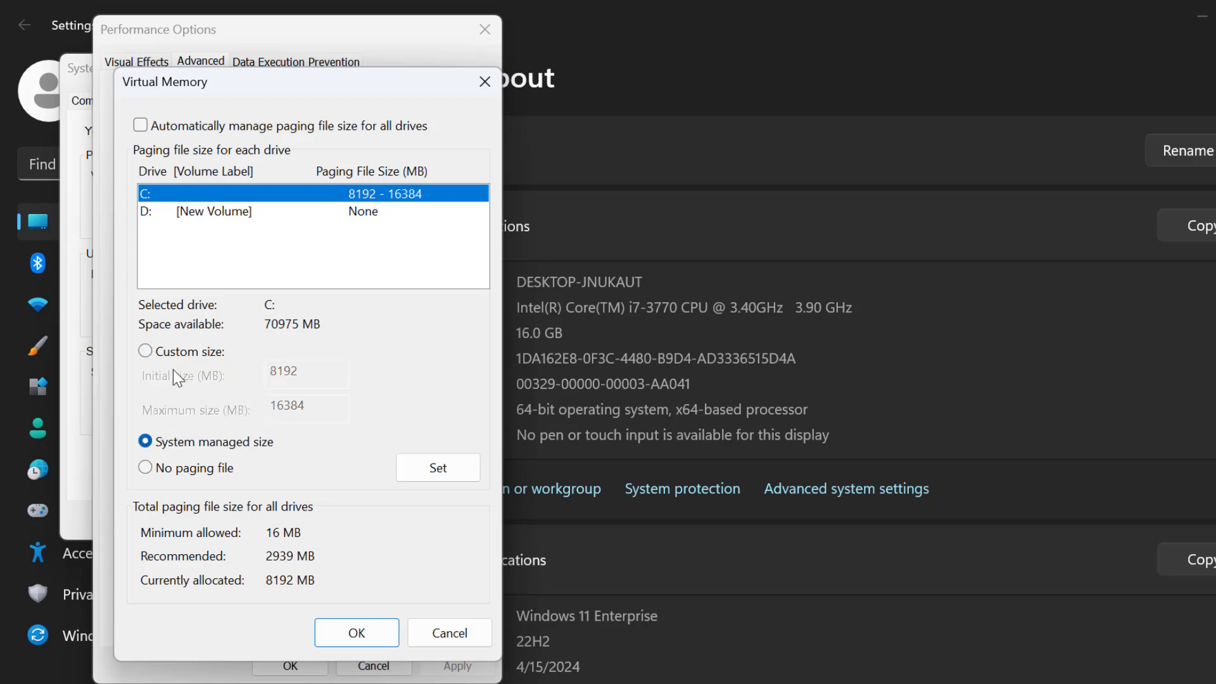
pyautogui.click(157, 358)
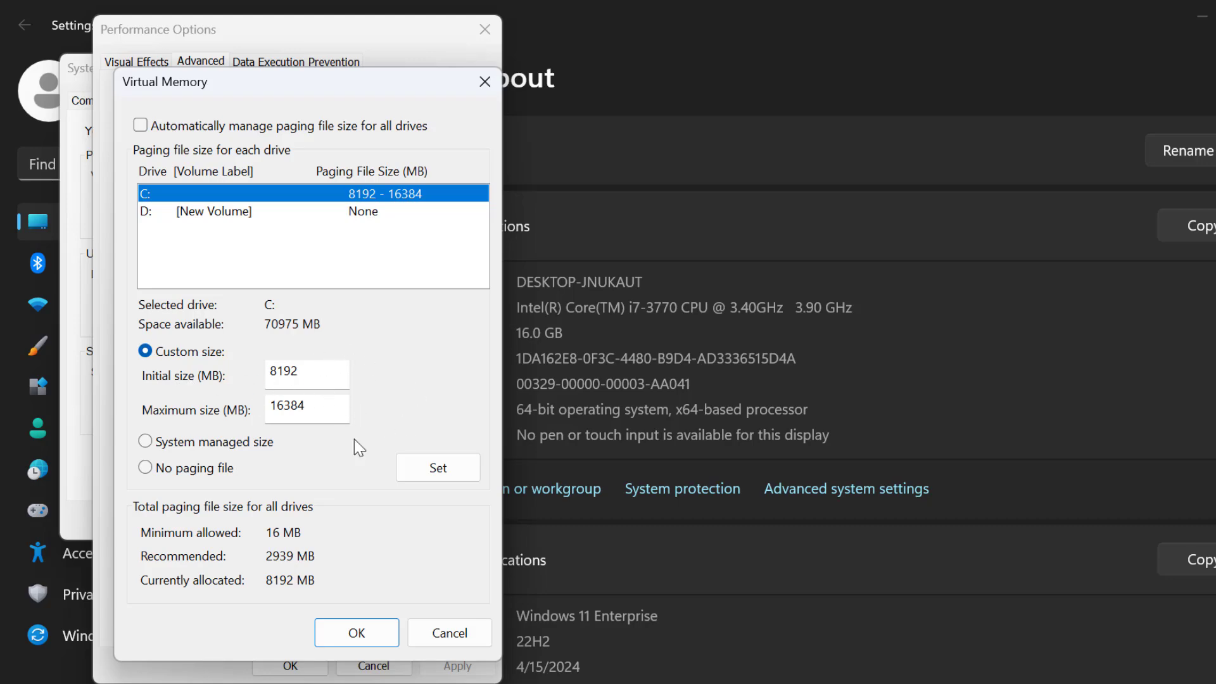
pyautogui.click(190, 659)
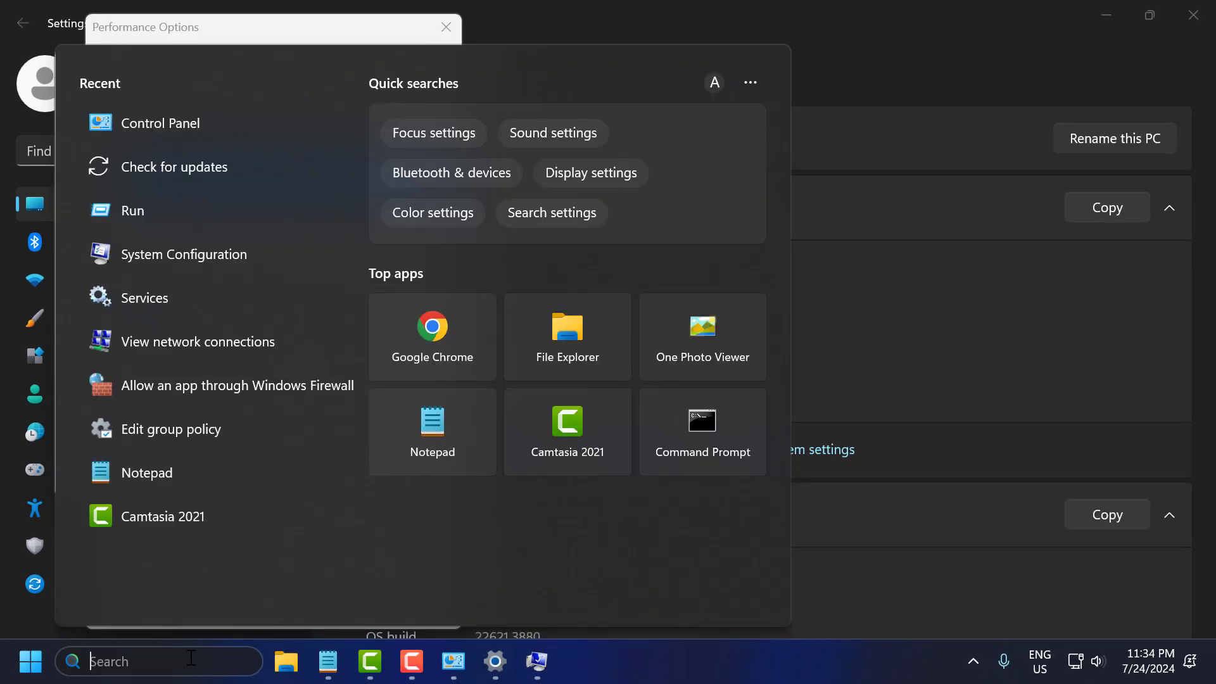
pyautogui.write('a')
pyautogui.write('bout your PC')
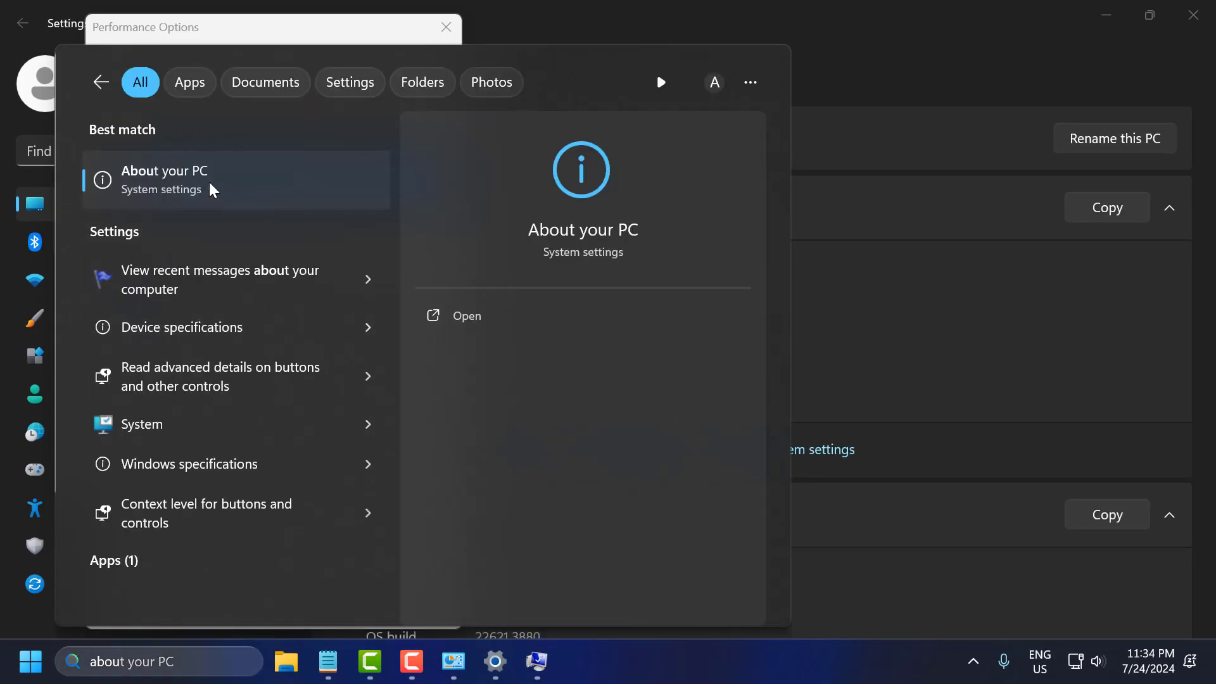
pyautogui.click(209, 182)
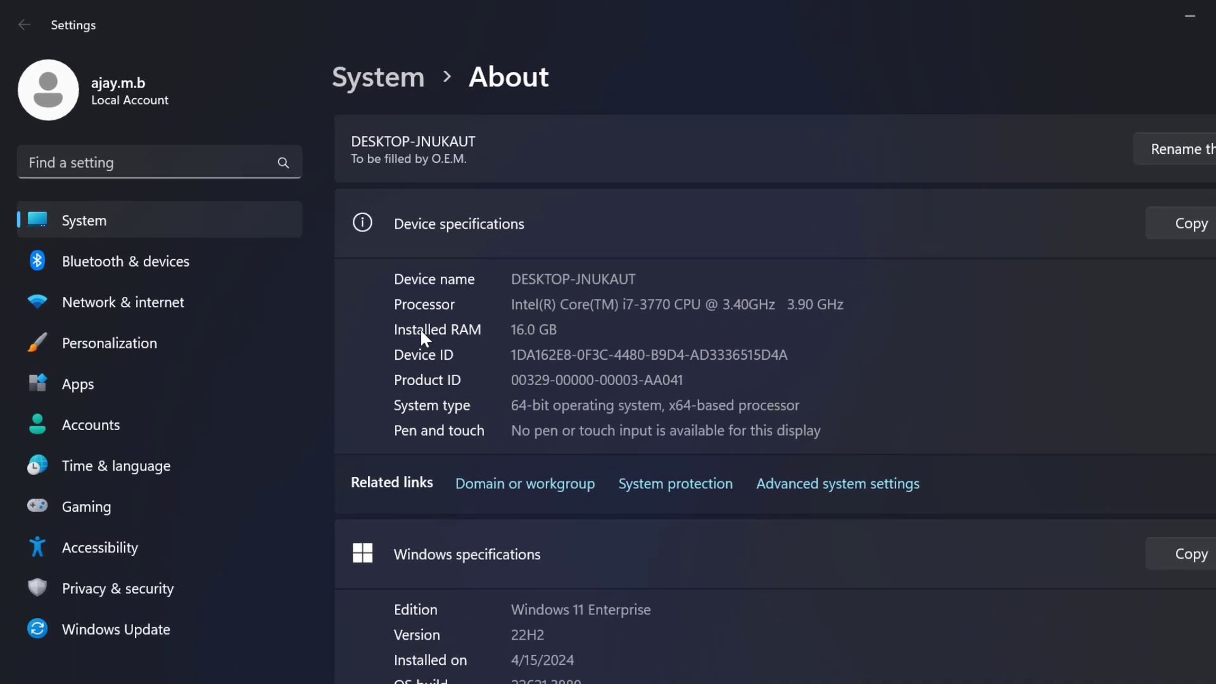
pyautogui.doubleClick(525, 327)
pyautogui.click(555, 330)
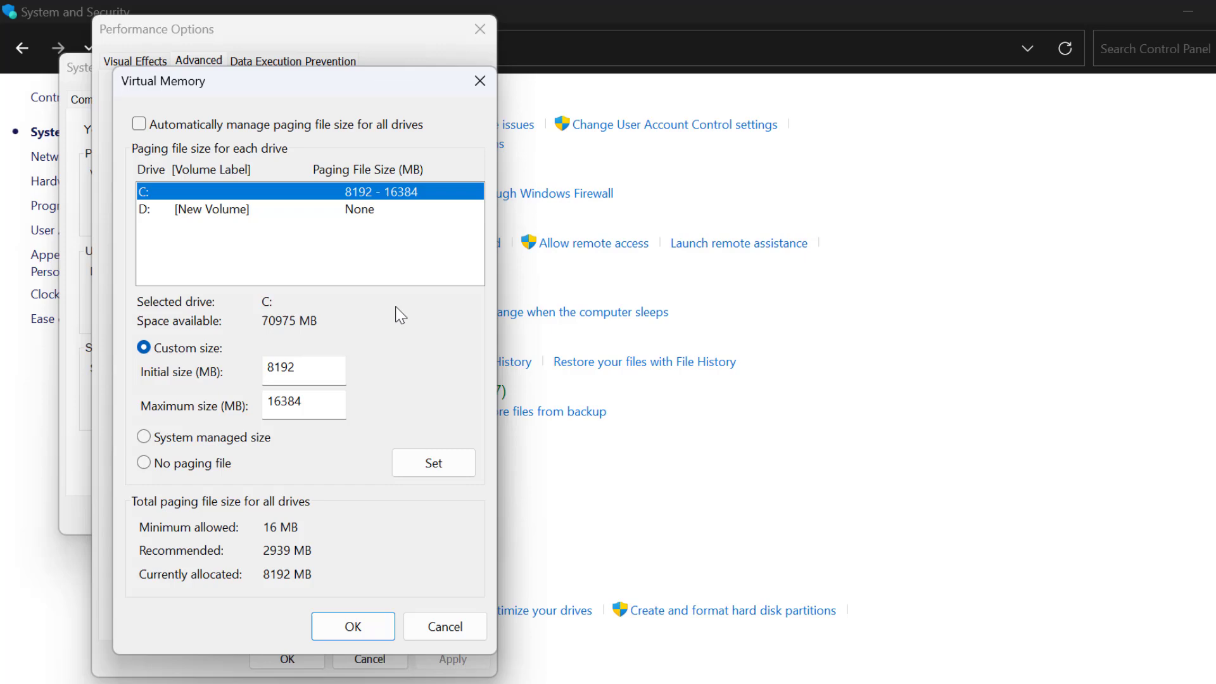
# Copy 8192, the 16 GB RAM value, from the notes into Initial size
pyautogui.click(408, 675)
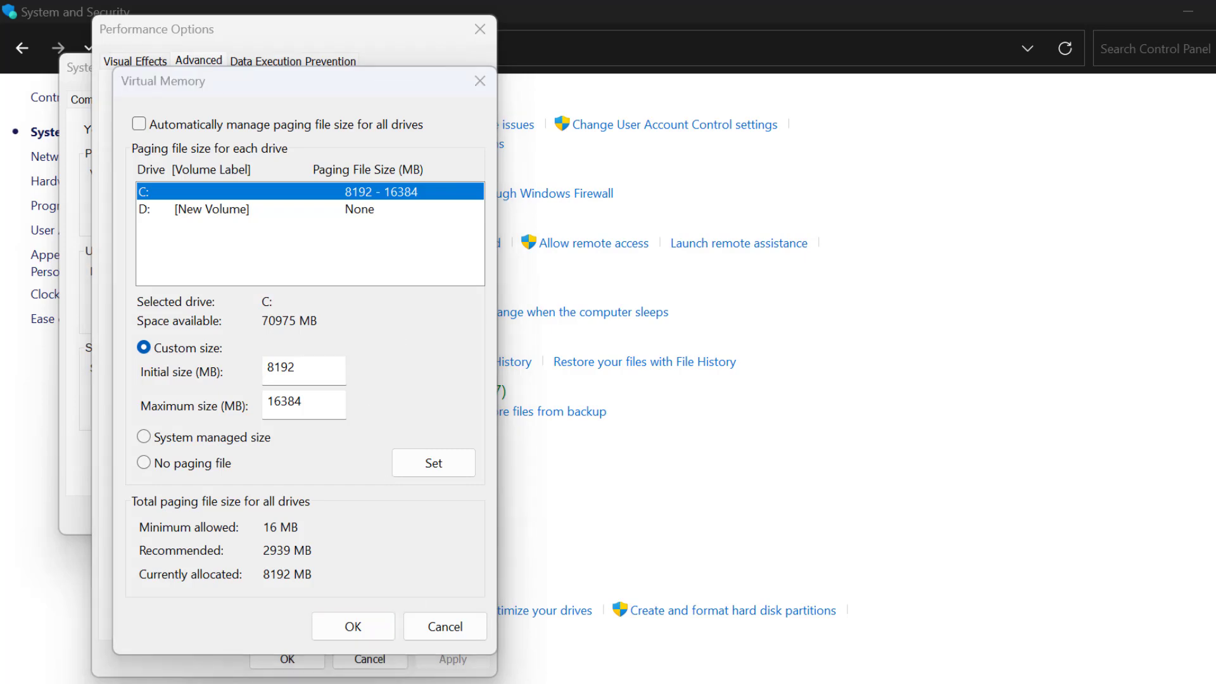
pyautogui.moveTo(708, 452); pyautogui.dragTo(525, 270)
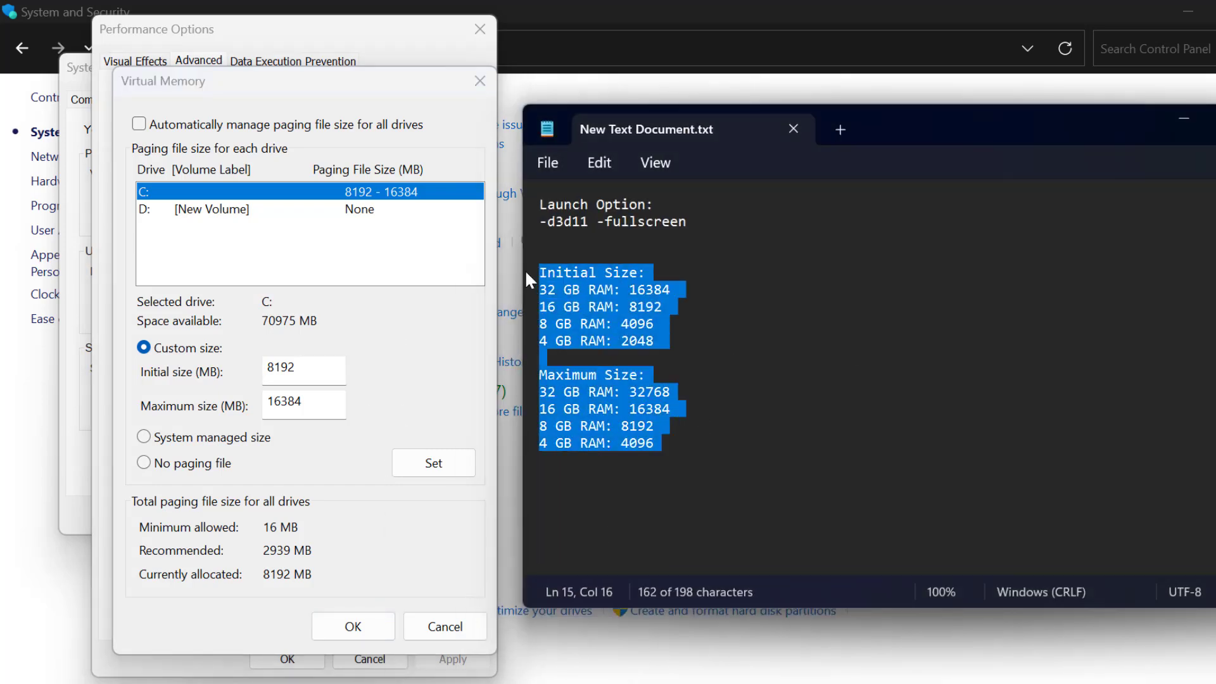
pyautogui.click(694, 328)
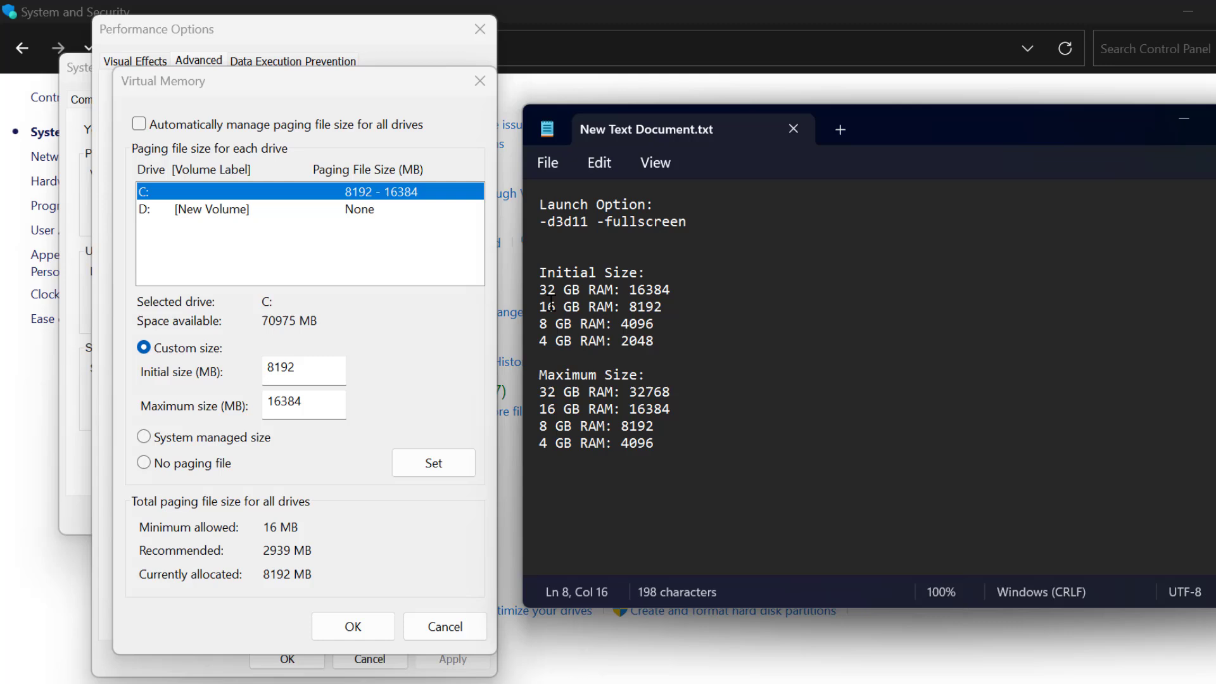
pyautogui.moveTo(579, 302); pyautogui.dragTo(539, 307)
pyautogui.click(629, 307)
pyautogui.moveTo(631, 307); pyautogui.dragTo(663, 309)
pyautogui.hotkey('ctrl', 'c')
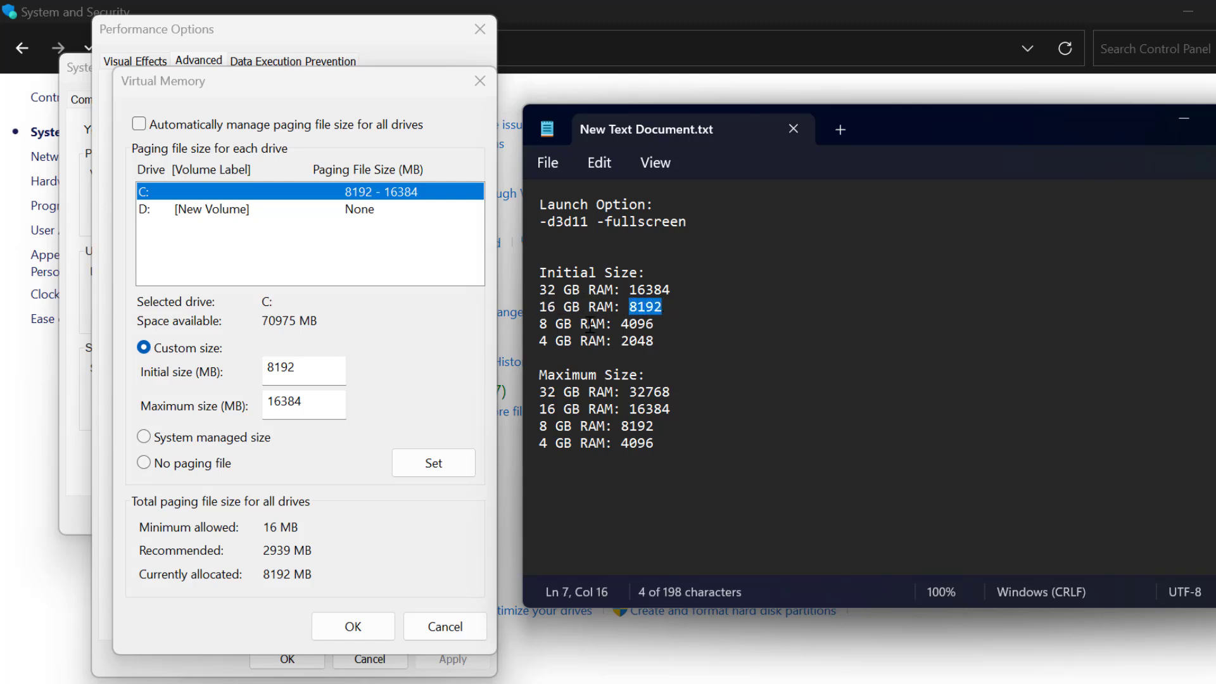
pyautogui.moveTo(312, 369); pyautogui.dragTo(238, 366)
pyautogui.hotkey('ctrl', 'v')
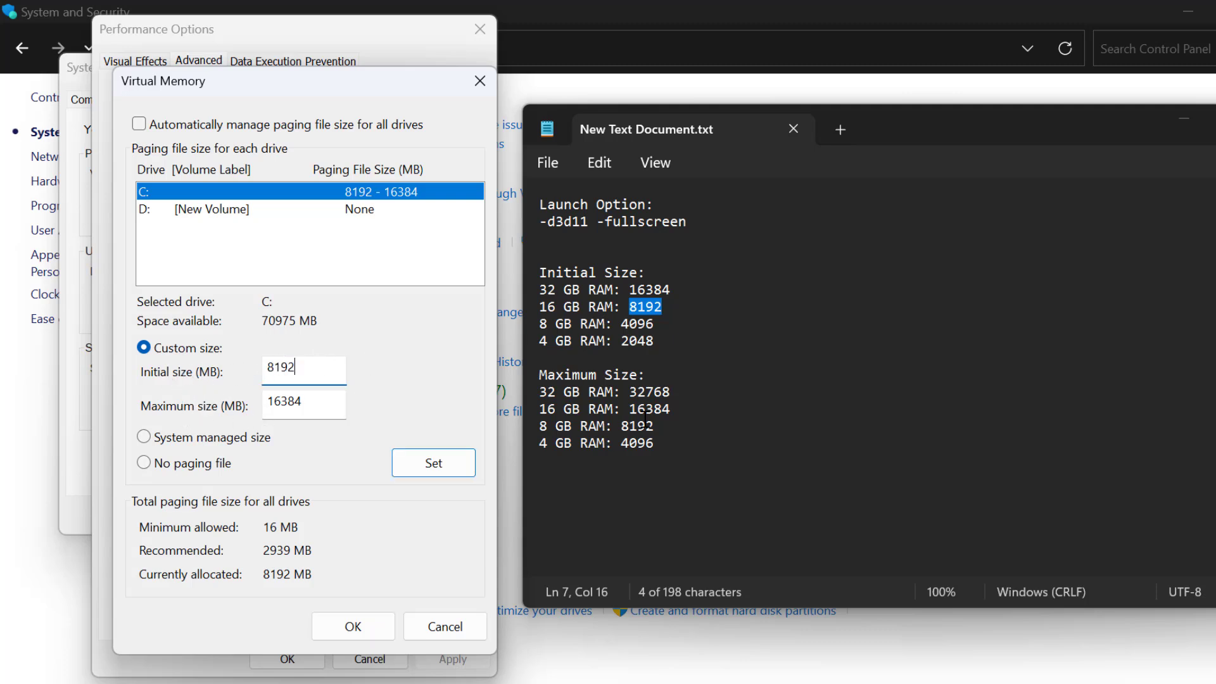
# Copy 16384, the 16 GB RAM value, from the notes into Maximum size
pyautogui.moveTo(575, 409); pyautogui.dragTo(539, 415)
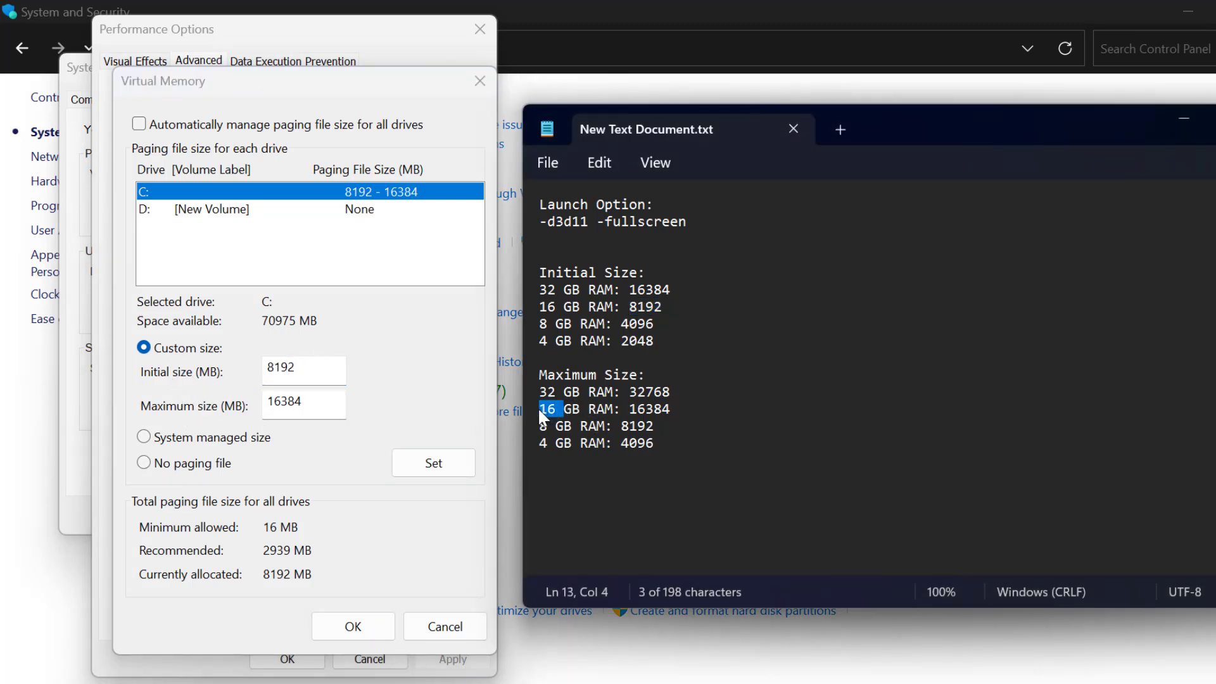
pyautogui.click(630, 408)
pyautogui.moveTo(645, 413); pyautogui.dragTo(675, 409)
pyautogui.hotkey('ctrl', 'c')
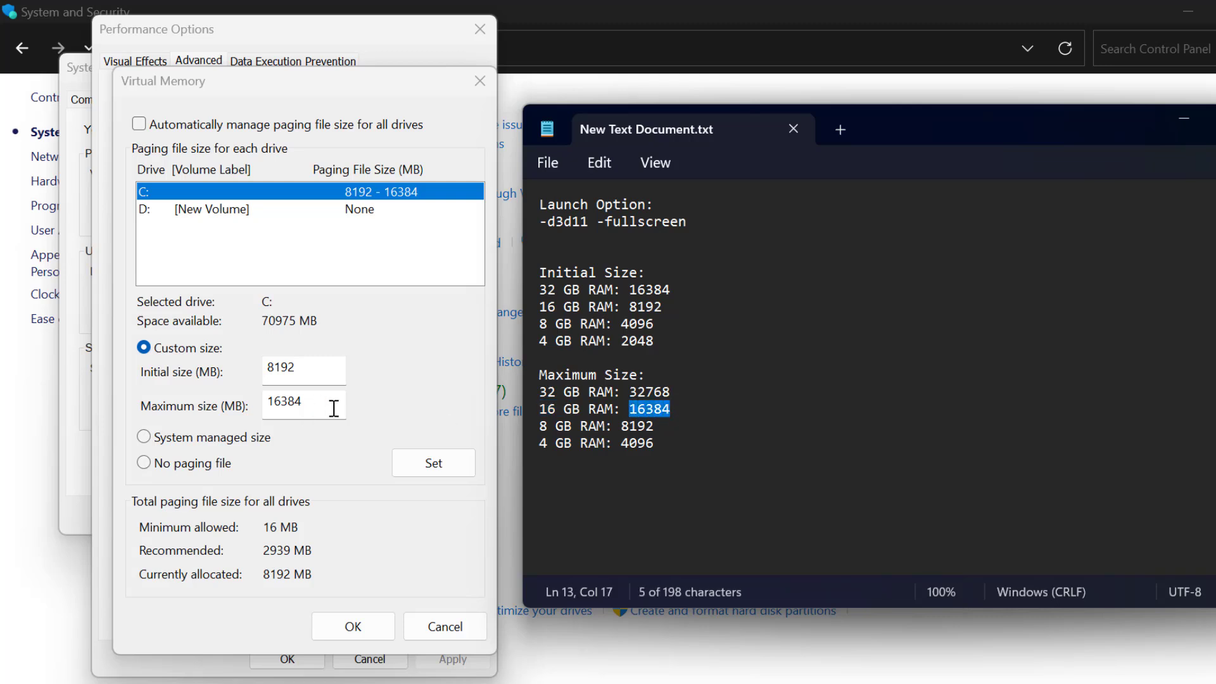
pyautogui.doubleClick(320, 403)
pyautogui.hotkey('ctrl', 'v')
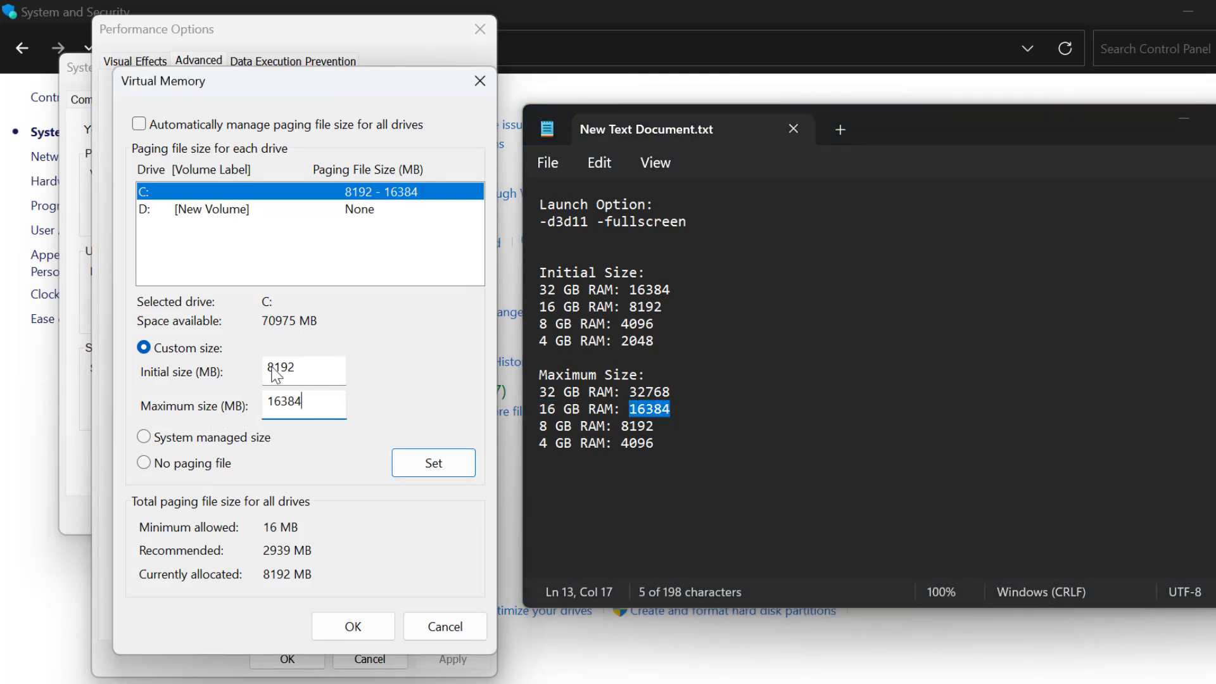
# Set drive C's 8192–16384 MB paging file and OK Virtual Memory, Performance Options and System Properties
pyautogui.click(1194, 128)
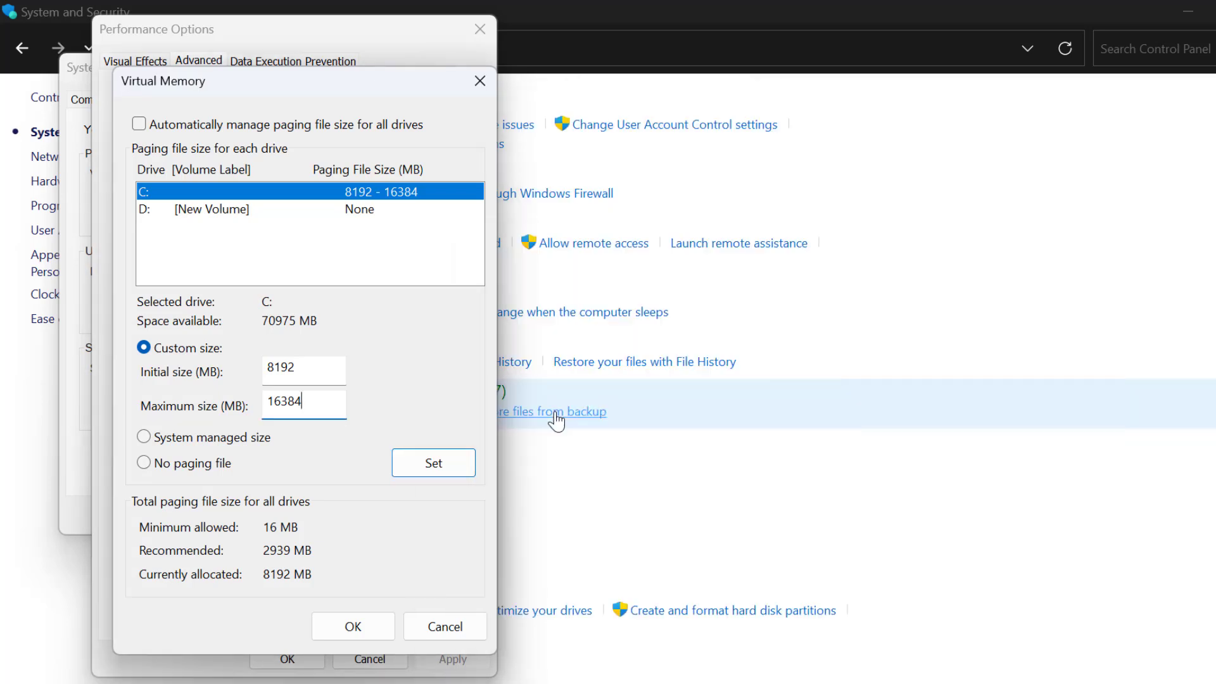
pyautogui.click(428, 462)
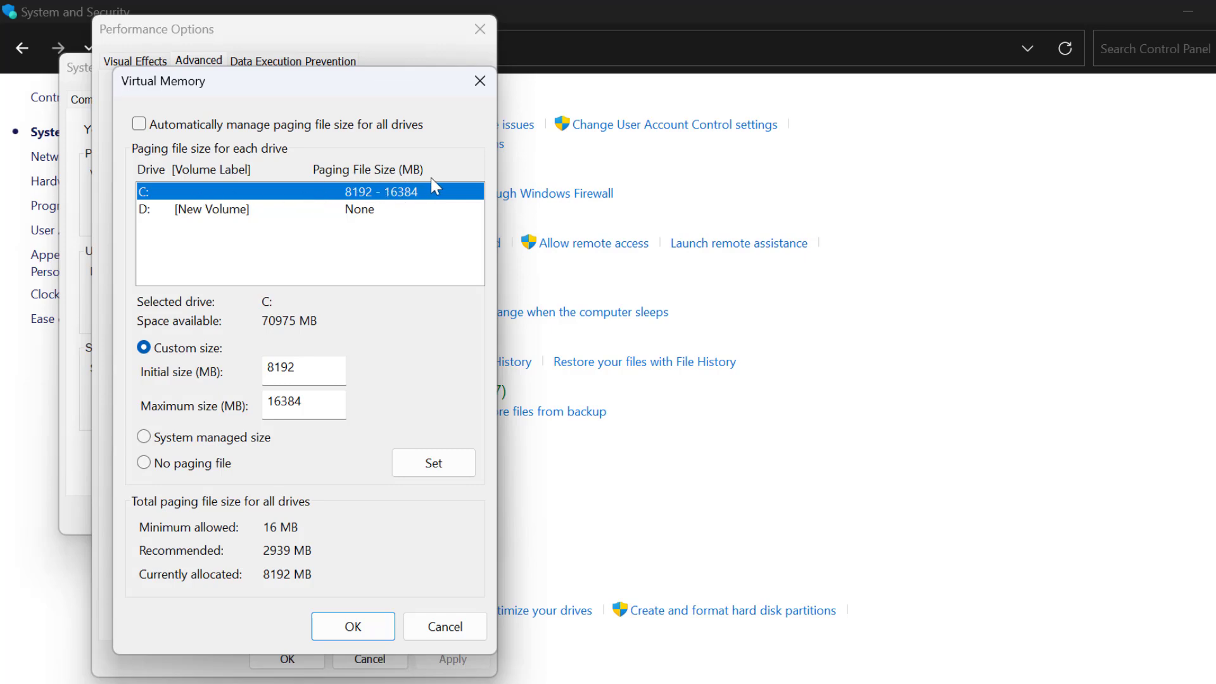
pyautogui.click(365, 636)
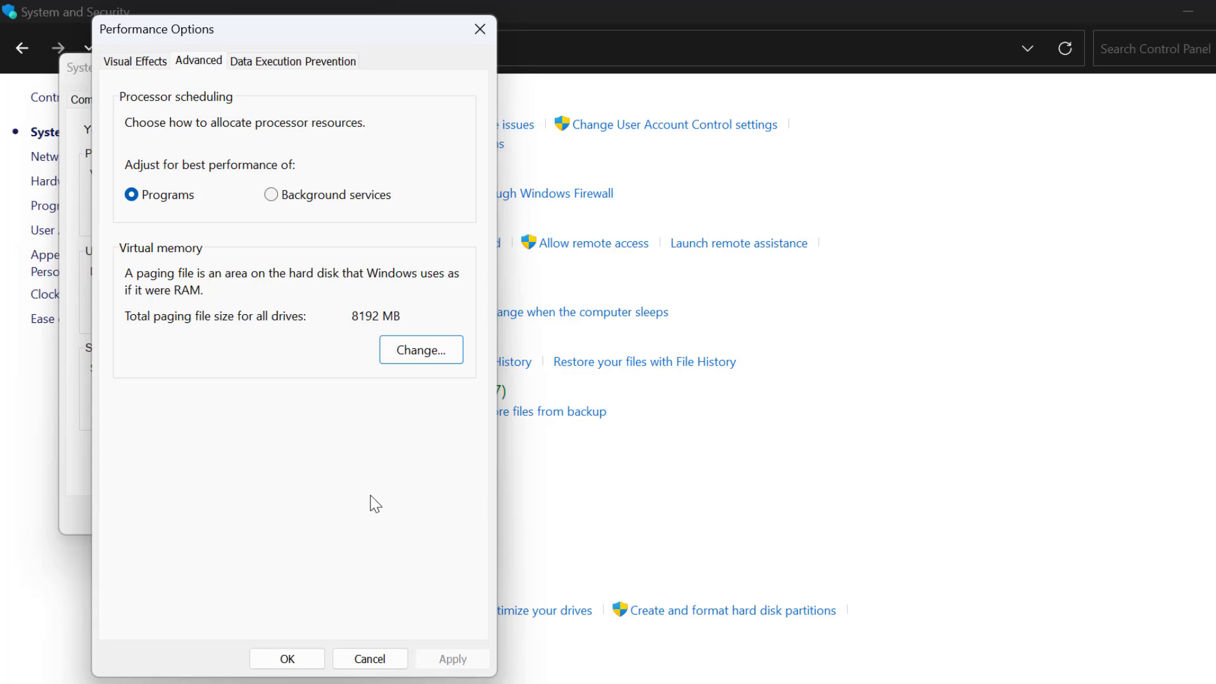
pyautogui.click(316, 662)
pyautogui.click(267, 516)
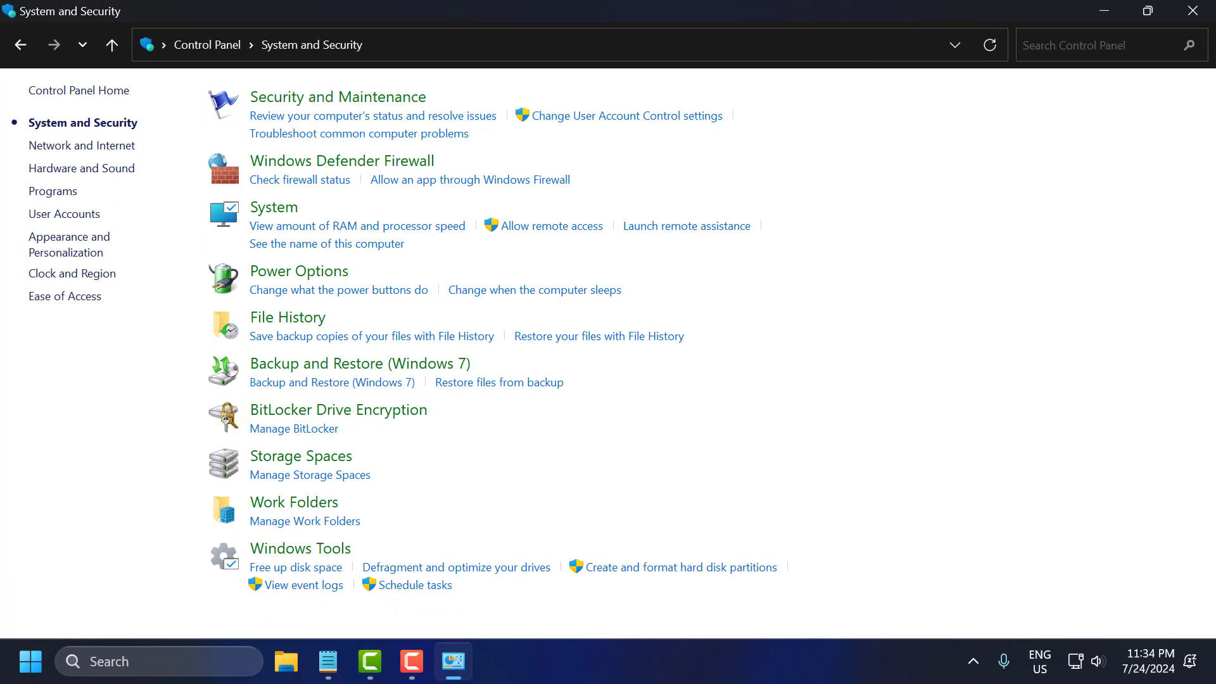
# Close the Control Panel window to return to the desktop
pyautogui.click(1193, 11)
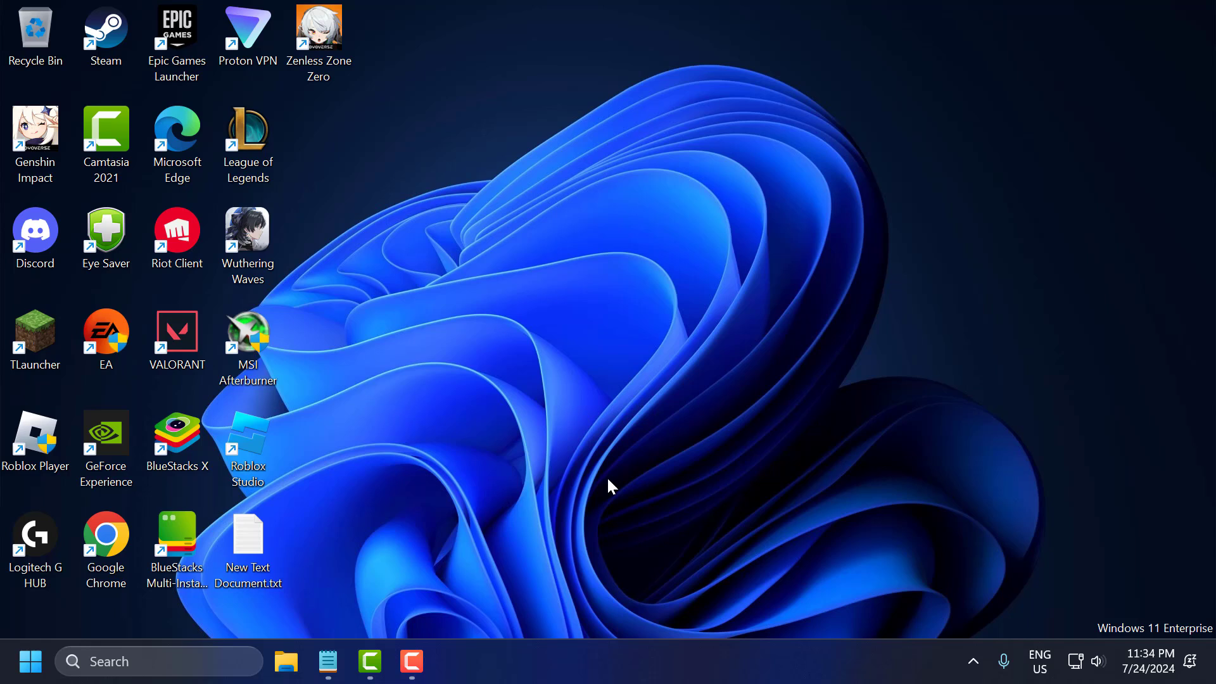